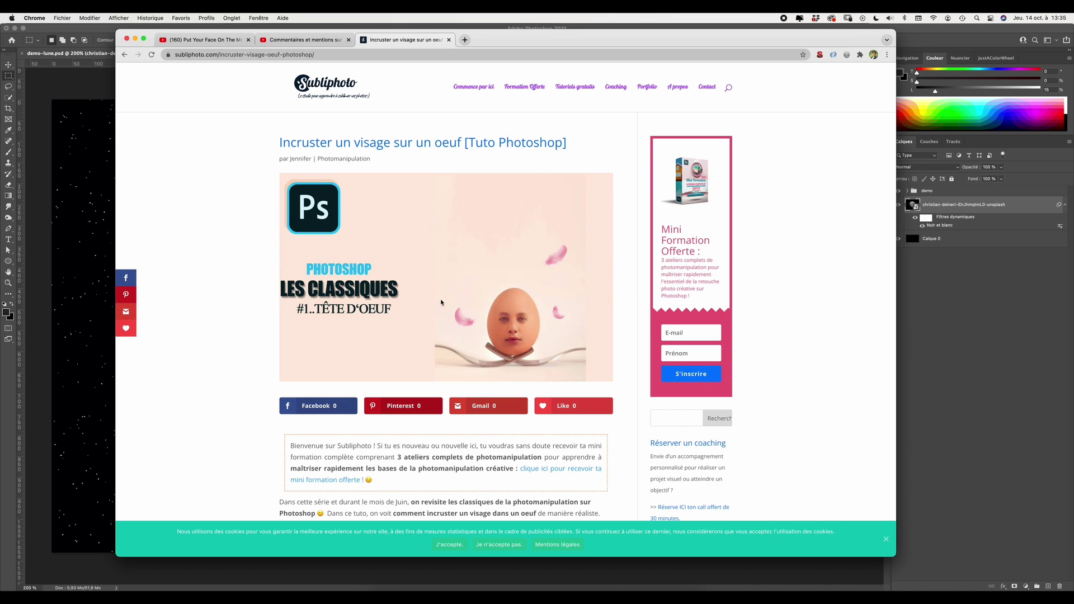
Minimize the Chrome tutorial window so the Photoshop moon document shows
{"action": "left_click", "coordinate": [135, 39]}
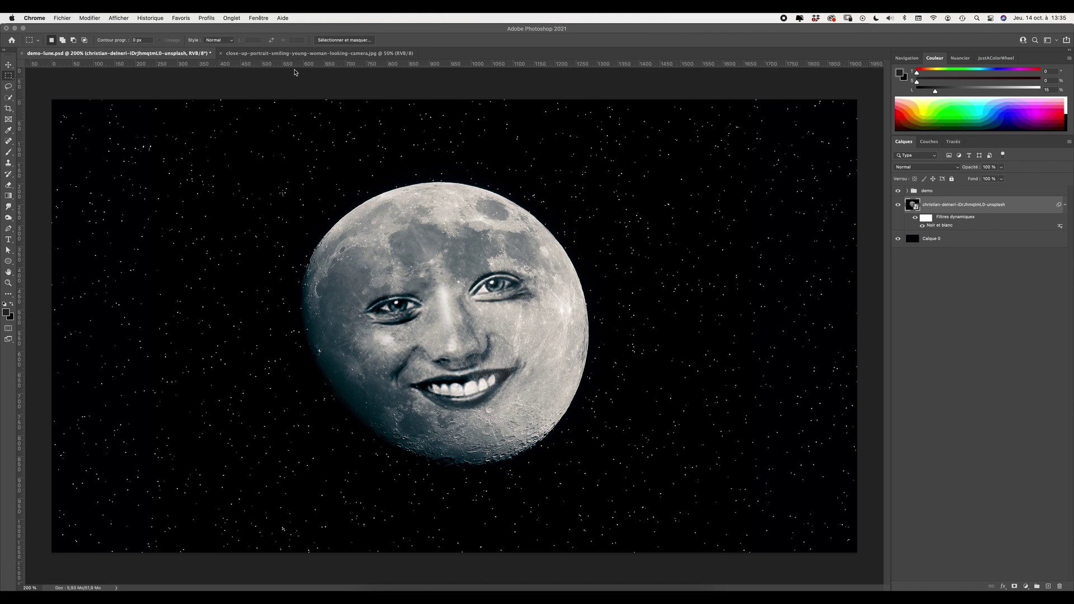
Bring the moon document forward and hide the 'demo' layer group
{"action": "left_click", "coordinate": [294, 72]}
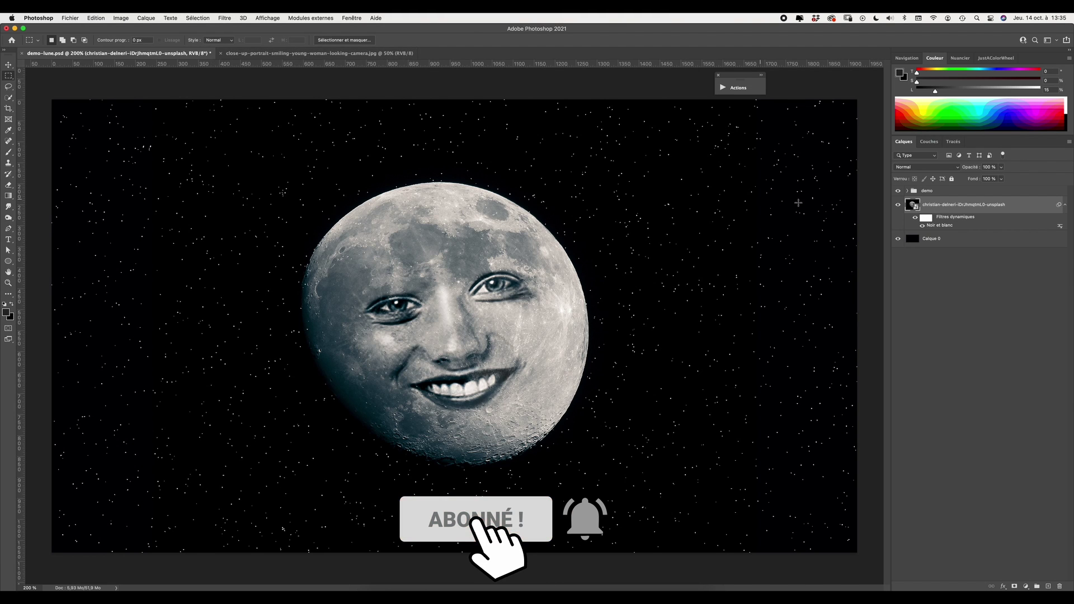
{"action": "left_click", "coordinate": [898, 191]}
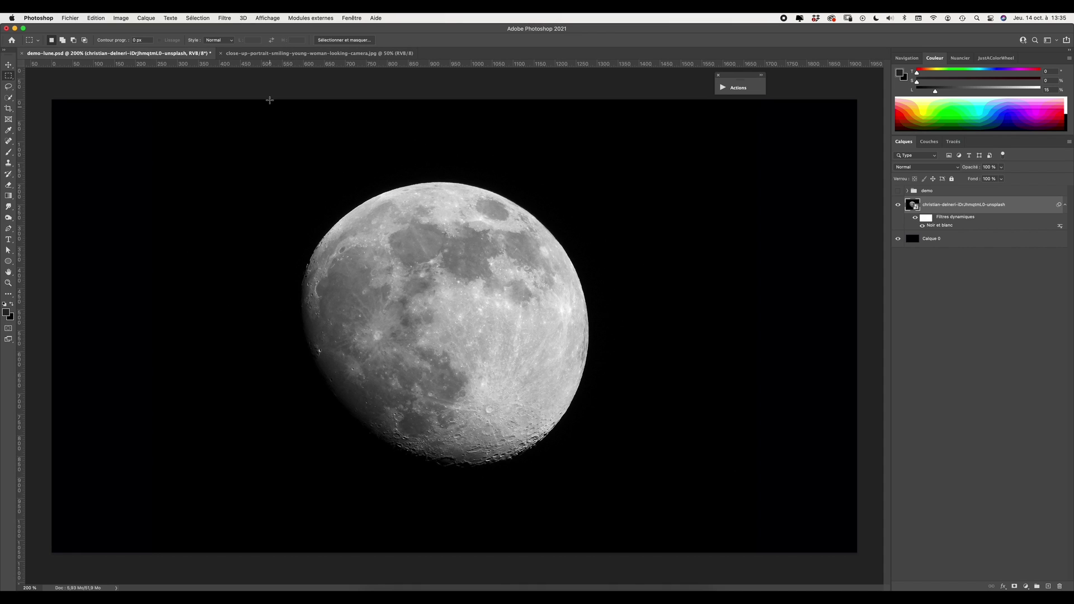
Draw a rectangular selection around the portrait's face, forehead to chin, then return to demo-lune.psd
{"action": "left_click", "coordinate": [300, 54]}
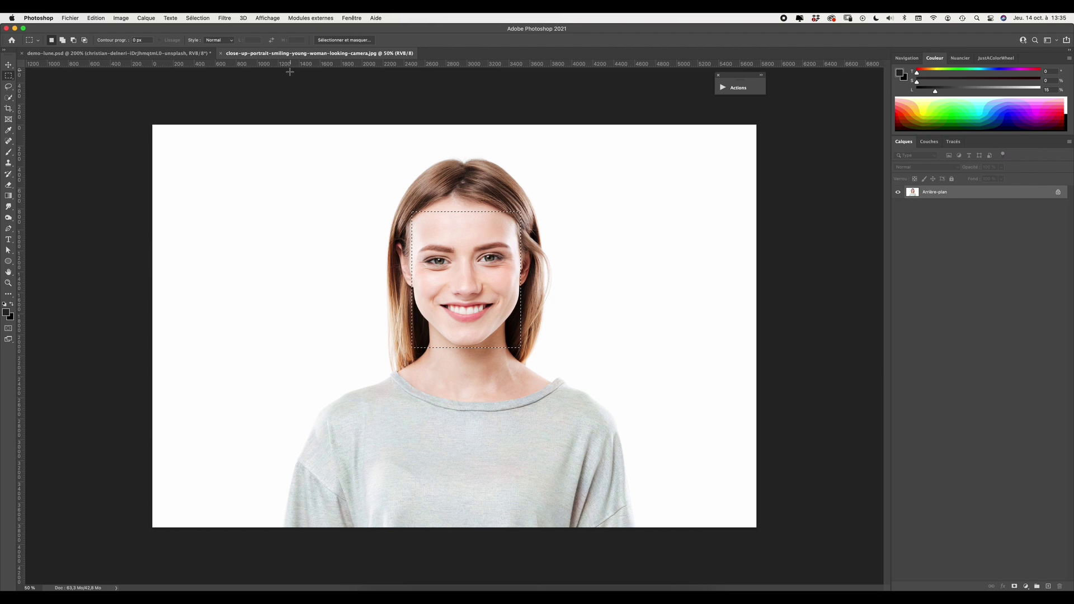
{"action": "left_click", "coordinate": [476, 320]}
{"action": "left_click_drag", "start_coordinate": [9, 76], "coordinate": [44, 78]}
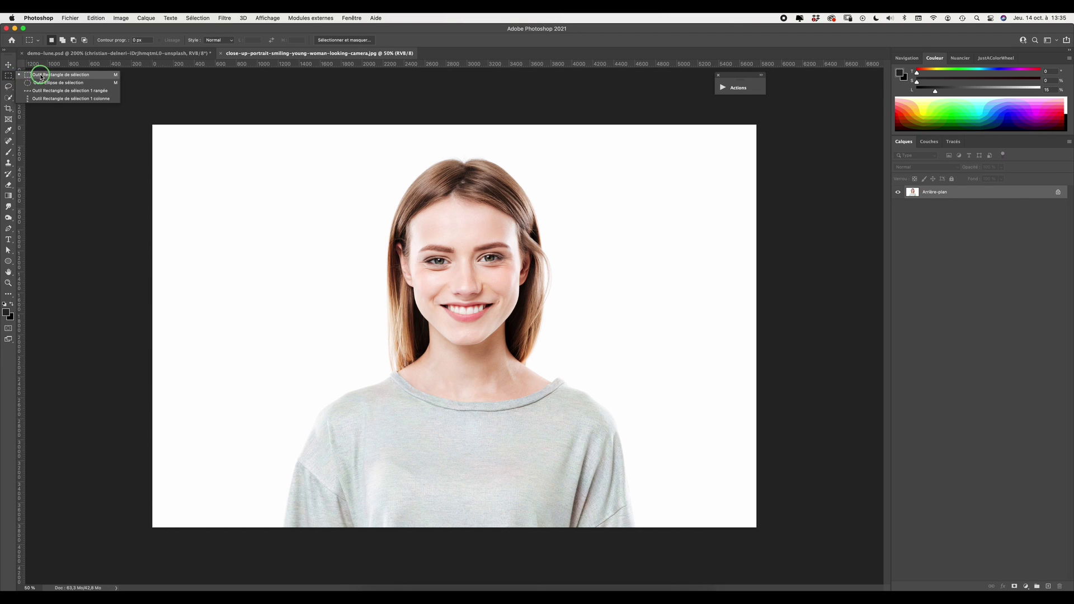
{"action": "left_click", "coordinate": [44, 78]}
{"action": "left_click_drag", "start_coordinate": [407, 194], "coordinate": [526, 354]}
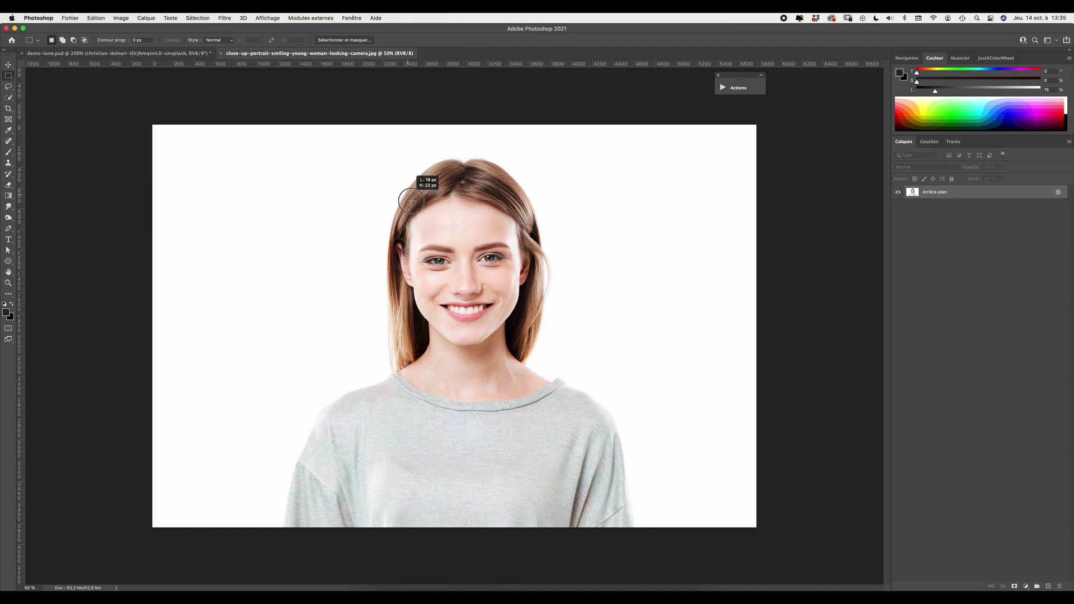
{"action": "left_click_drag", "start_coordinate": [525, 354], "coordinate": [525, 354]}
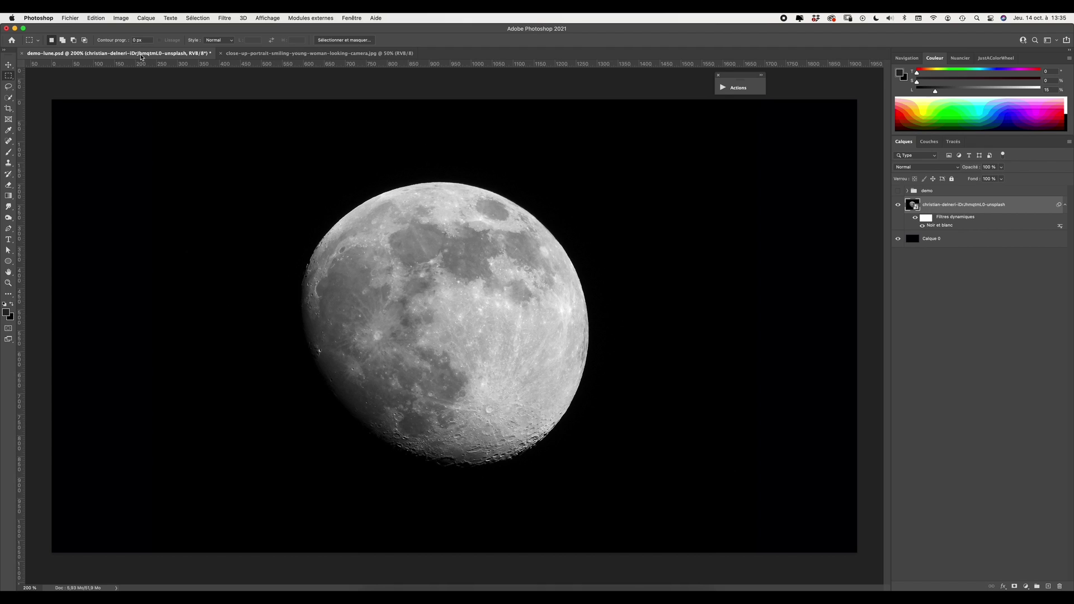
{"action": "left_click", "coordinate": [140, 54]}
Paste the copied face onto a new layer above the moon
{"action": "left_click", "coordinate": [1048, 586]}
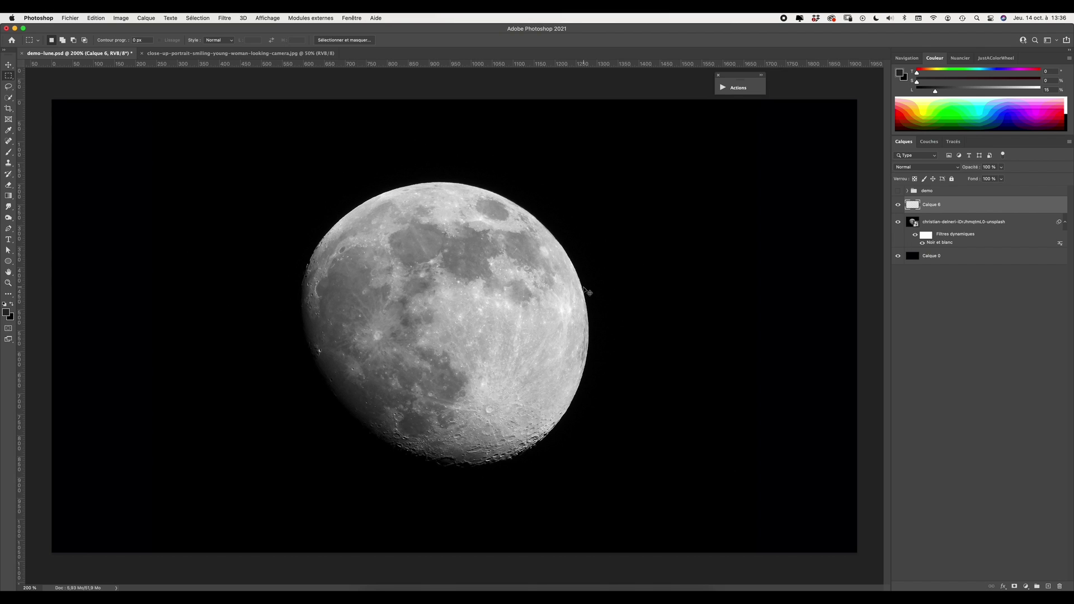
{"action": "key", "text": "super+v"}
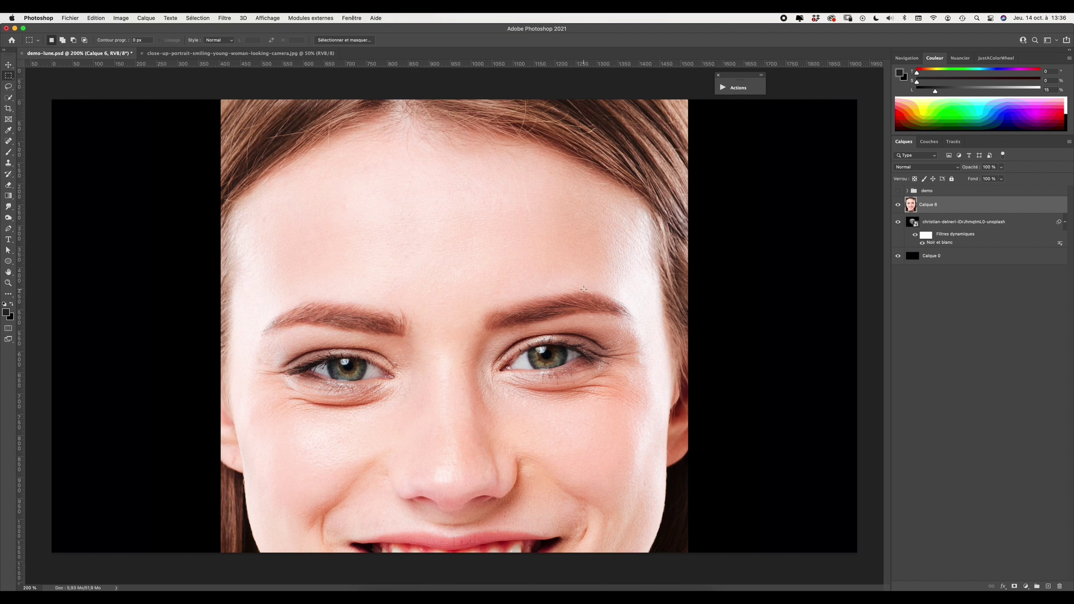
{"action": "key", "text": "super+minus"}
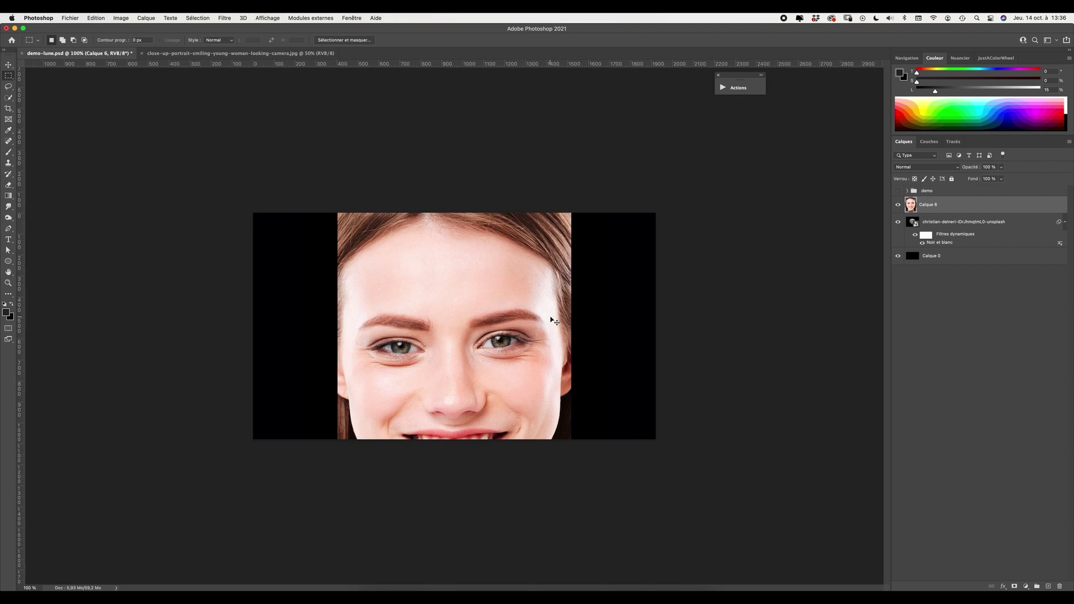
{"action": "key", "text": "super+minus"}
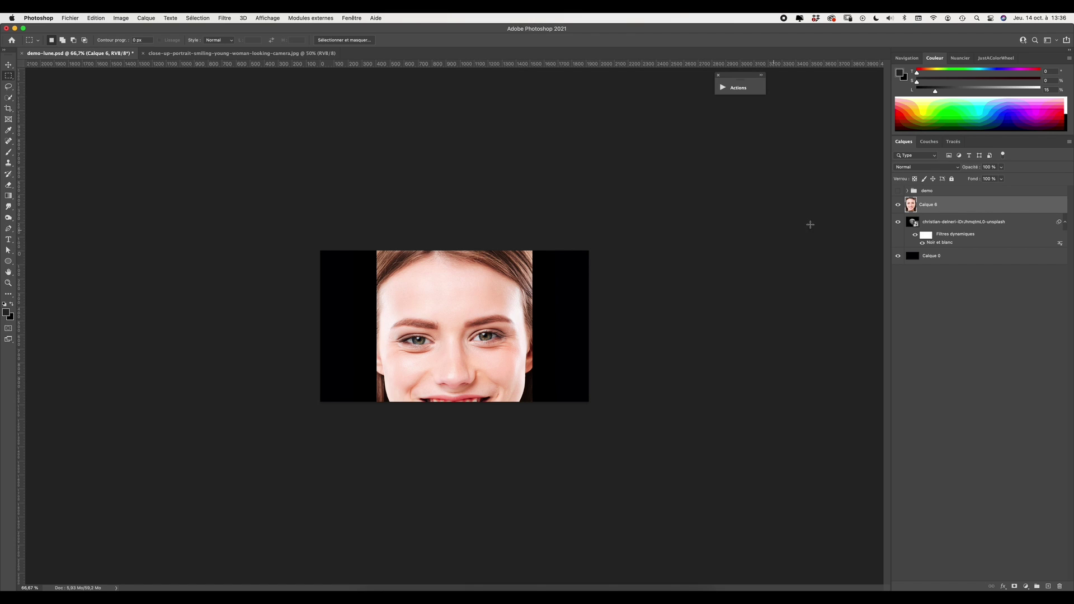
Briefly hide Calque 6, select the moon layer at 200% zoom, then show the face again
{"action": "left_click", "coordinate": [898, 206]}
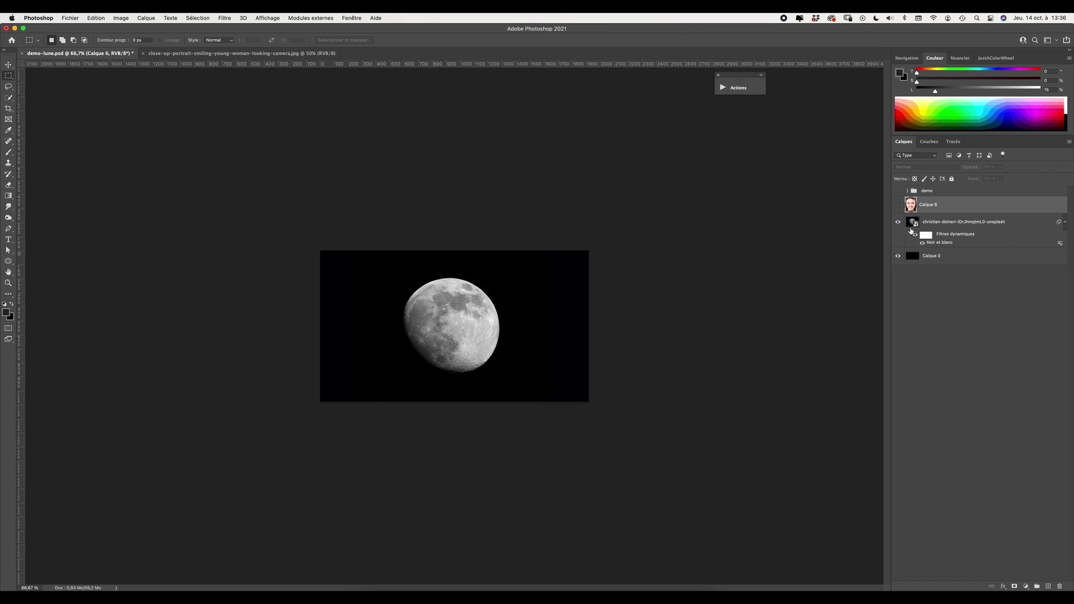
{"action": "left_click", "coordinate": [915, 224]}
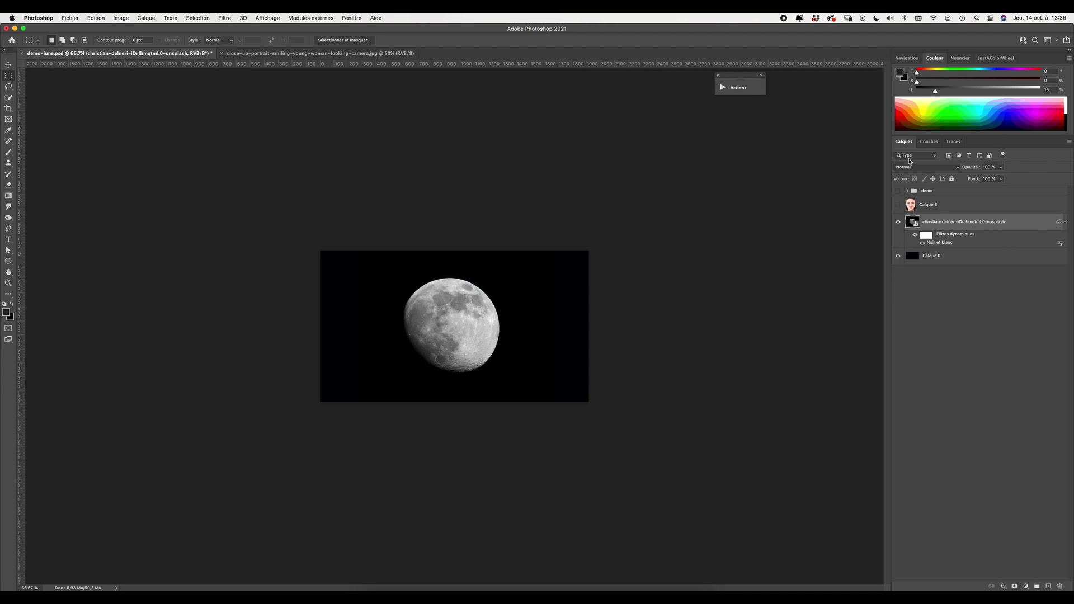
{"action": "key", "text": "super+plus"}
{"action": "key", "text": "super+plus"}
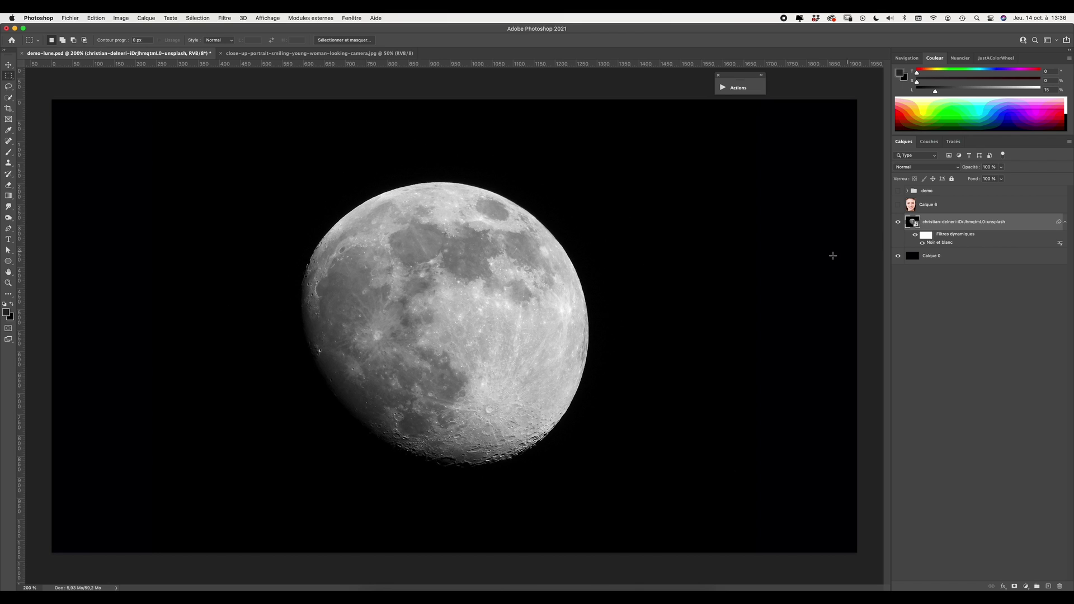
{"action": "left_click", "coordinate": [897, 205]}
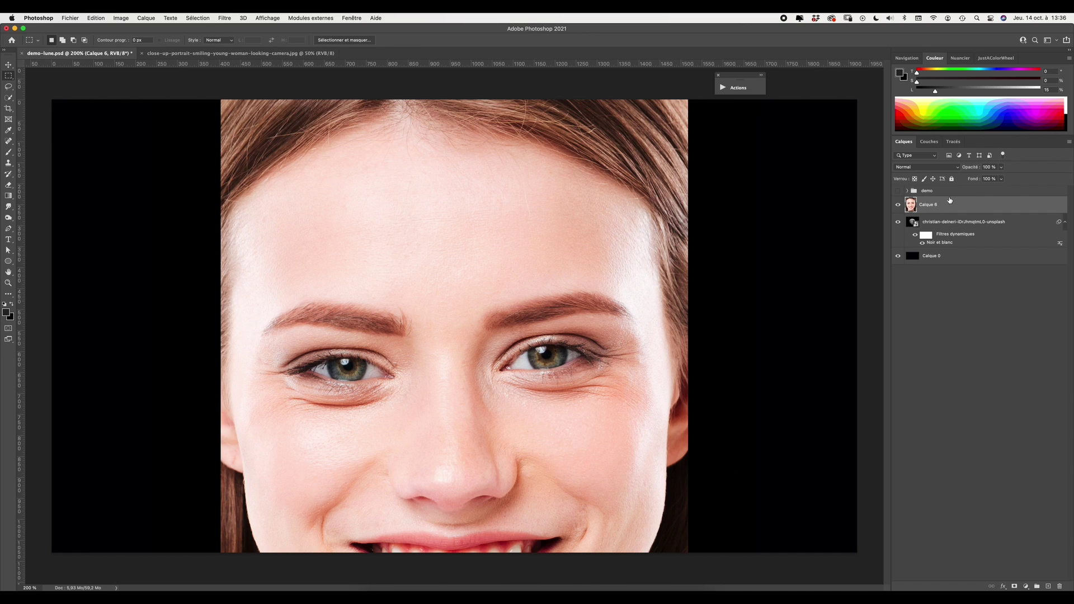
Set the face layer to 54% opacity and scale it down to about 47%
{"action": "left_click", "coordinate": [1001, 168]}
{"action": "left_click_drag", "start_coordinate": [1003, 178], "coordinate": [987, 179]}
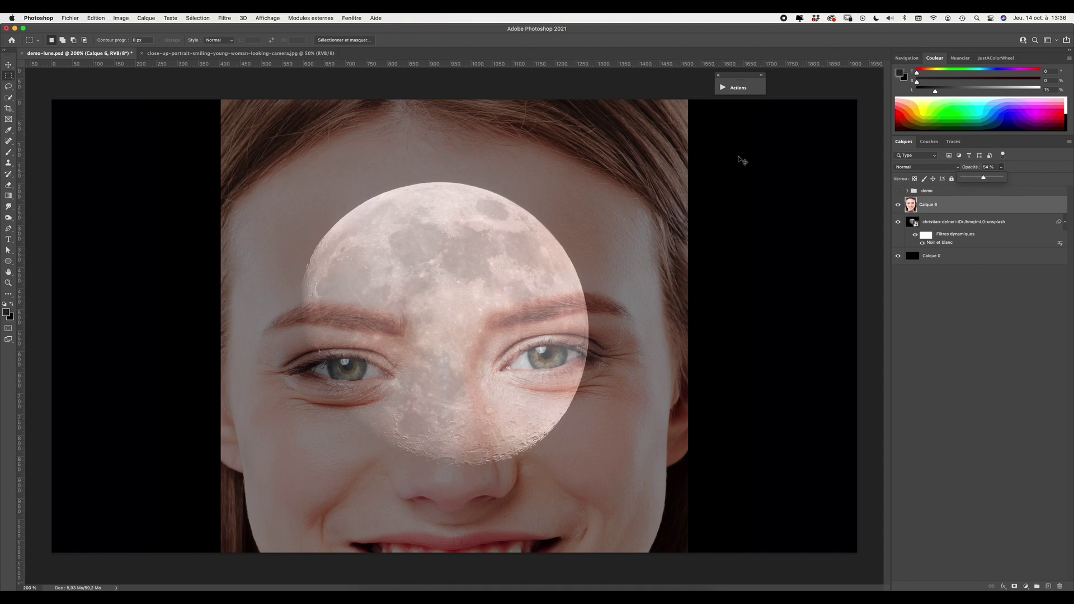
{"action": "key", "text": "ctrl+t"}
{"action": "key", "text": "ctrl+minus"}
{"action": "key", "text": "ctrl+minus"}
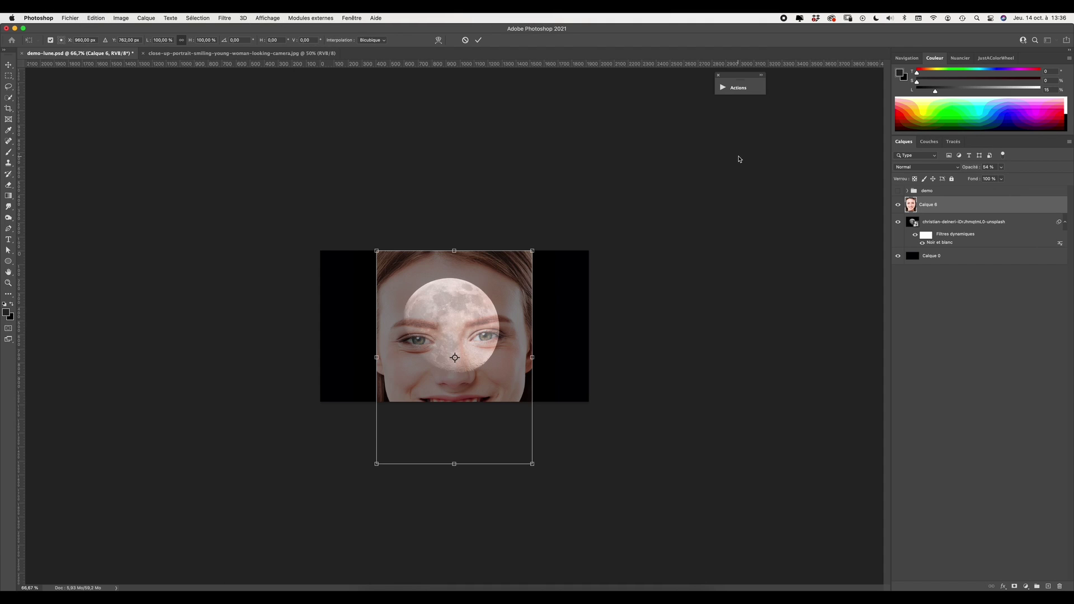
{"action": "mouse_move", "coordinate": [533, 250]}
{"action": "left_mouse_down"}
{"action": "mouse_move", "coordinate": [433, 386]}
{"action": "mouse_move", "coordinate": [458, 296]}
{"action": "left_mouse_up"}
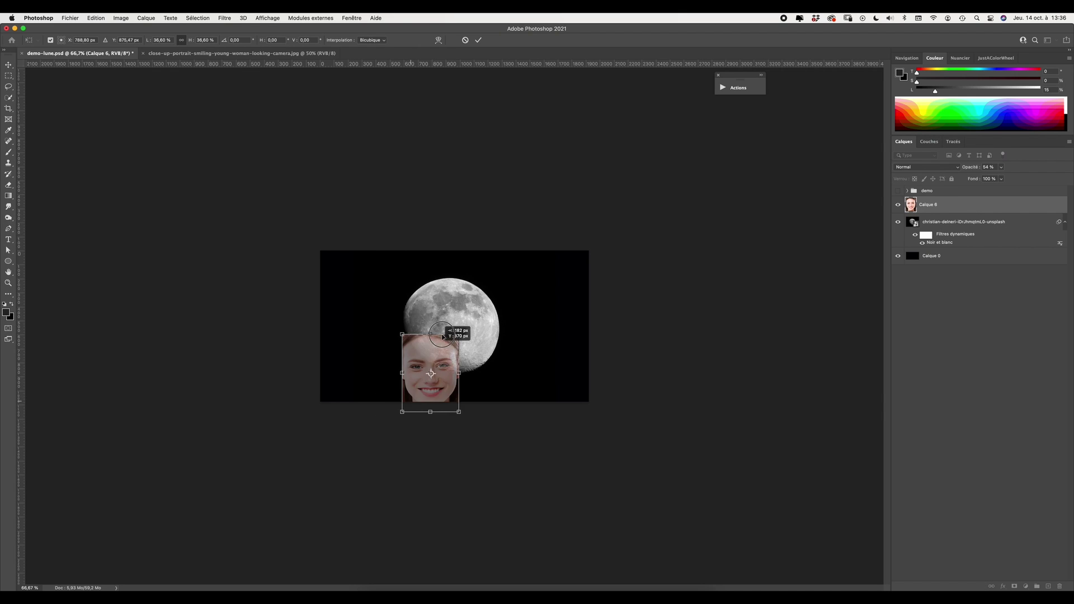
{"action": "key", "text": "ctrl+plus"}
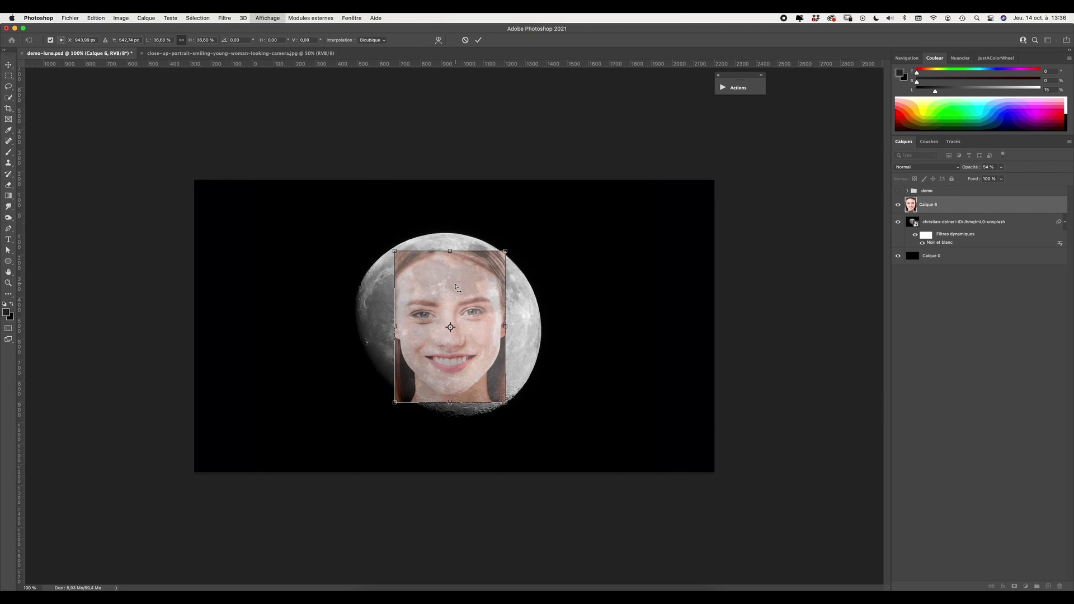
{"action": "key", "text": "ctrl+plus"}
{"action": "left_click_drag", "start_coordinate": [362, 445], "coordinate": [299, 499]}
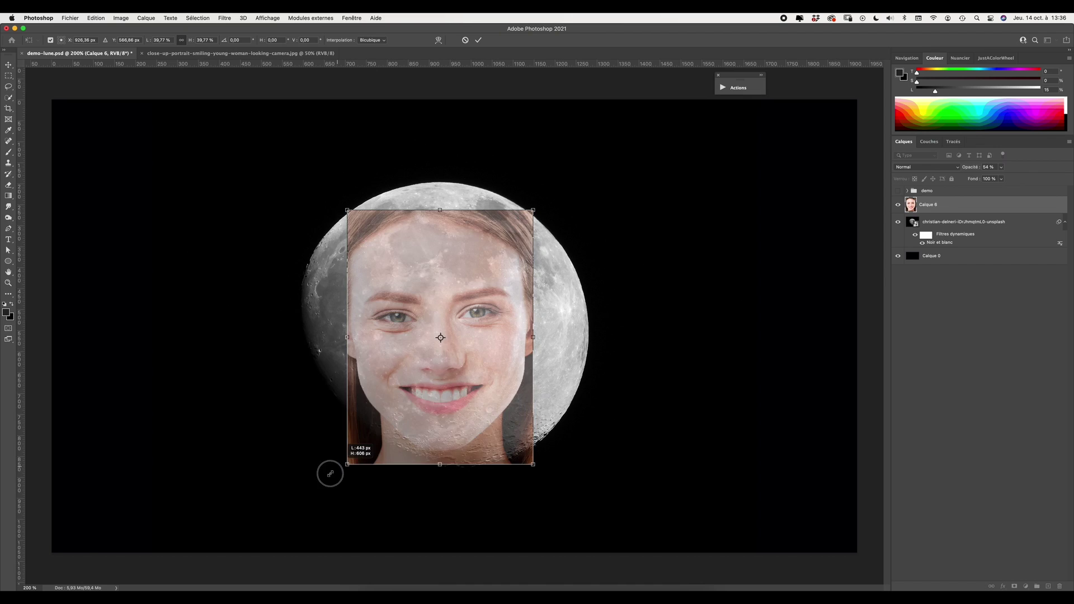
Move the face over the moon, tilt it about 9°, enlarge it to 55.5%, and commit
{"action": "mouse_move", "coordinate": [387, 428]}
{"action": "left_mouse_down"}
{"action": "mouse_move", "coordinate": [424, 399]}
{"action": "mouse_move", "coordinate": [420, 385]}
{"action": "left_mouse_up"}
{"action": "left_click_drag", "start_coordinate": [599, 162], "coordinate": [576, 135]}
{"action": "left_click_drag", "start_coordinate": [482, 260], "coordinate": [474, 258]}
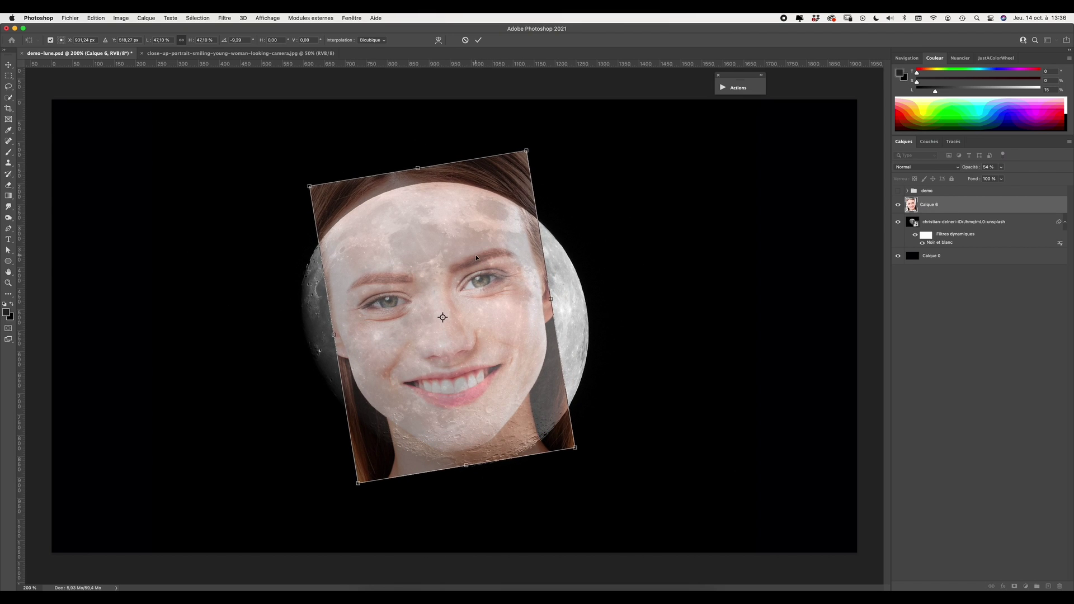
{"action": "mouse_move", "coordinate": [526, 151]}
{"action": "left_mouse_down"}
{"action": "mouse_move", "coordinate": [535, 134]}
{"action": "mouse_move", "coordinate": [582, 137]}
{"action": "left_mouse_up"}
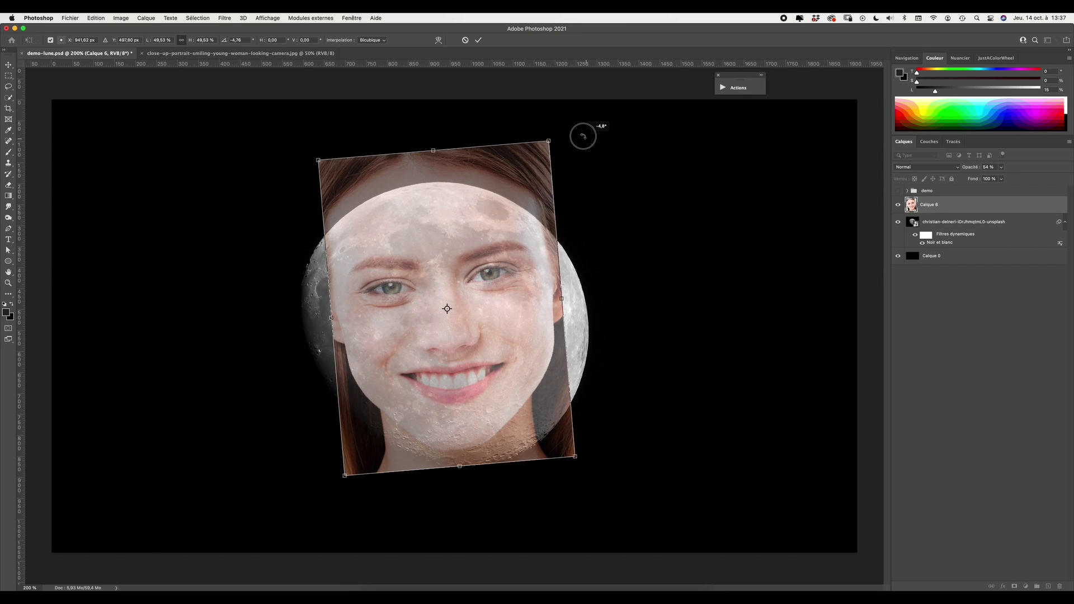
{"action": "left_click_drag", "start_coordinate": [489, 256], "coordinate": [491, 271]}
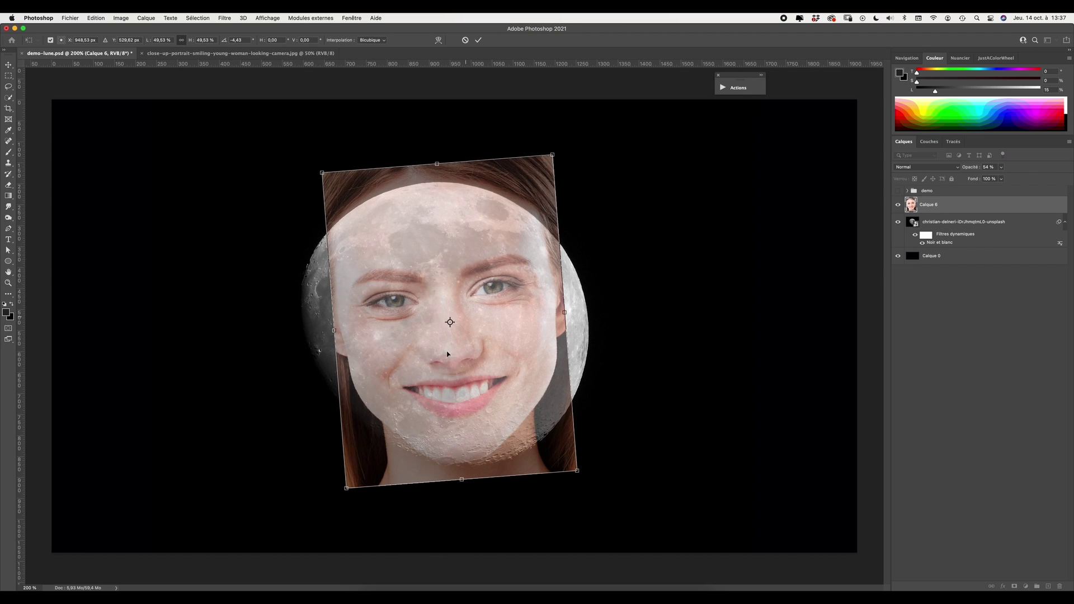
{"action": "left_click_drag", "start_coordinate": [346, 489], "coordinate": [325, 523]}
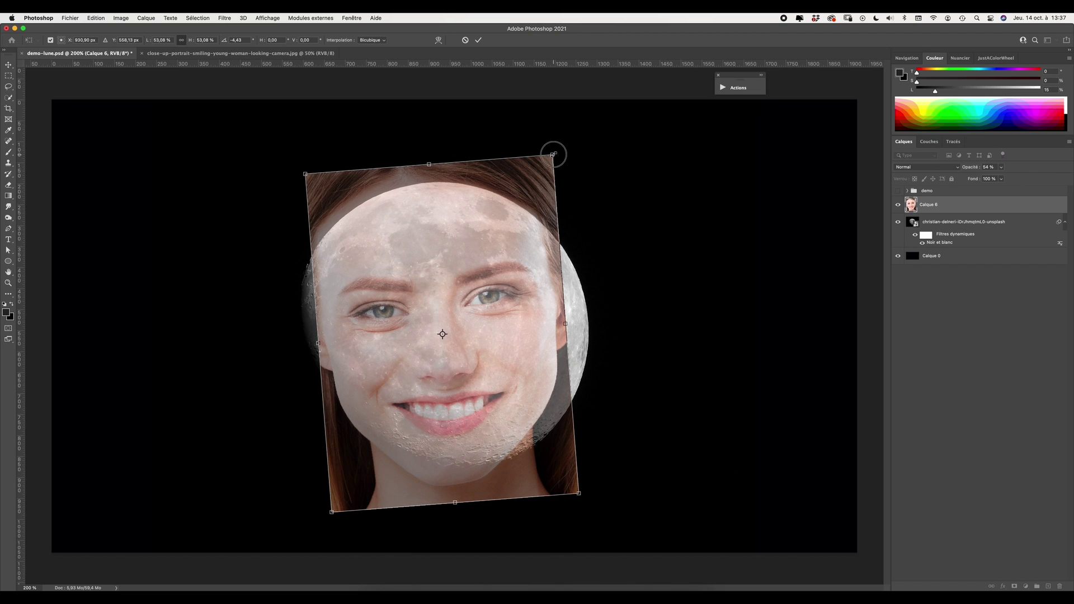
{"action": "left_click_drag", "start_coordinate": [552, 154], "coordinate": [563, 138]}
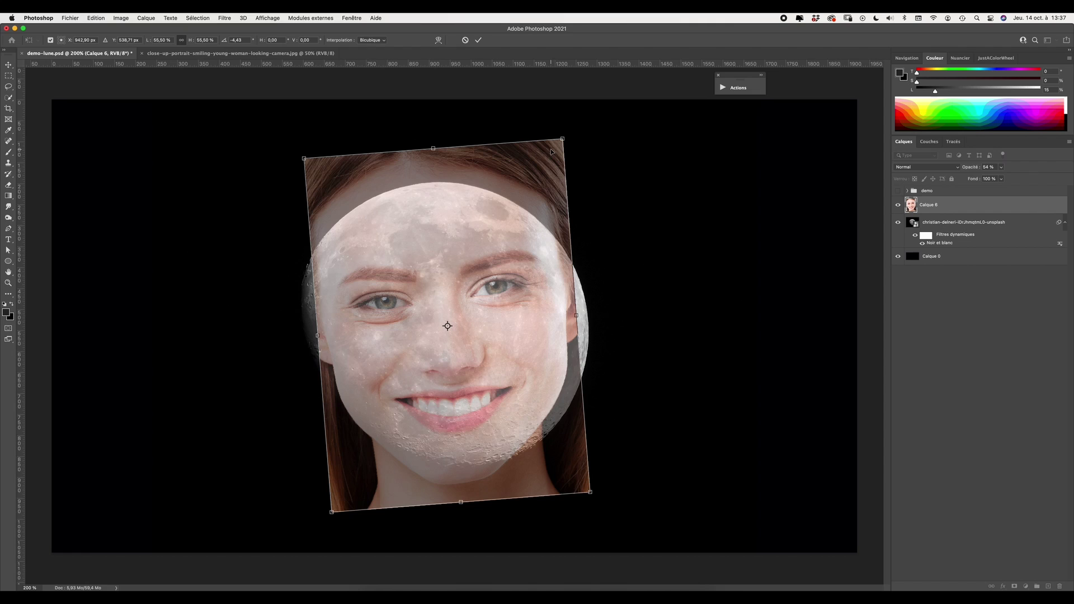
{"action": "left_click", "coordinate": [479, 40]}
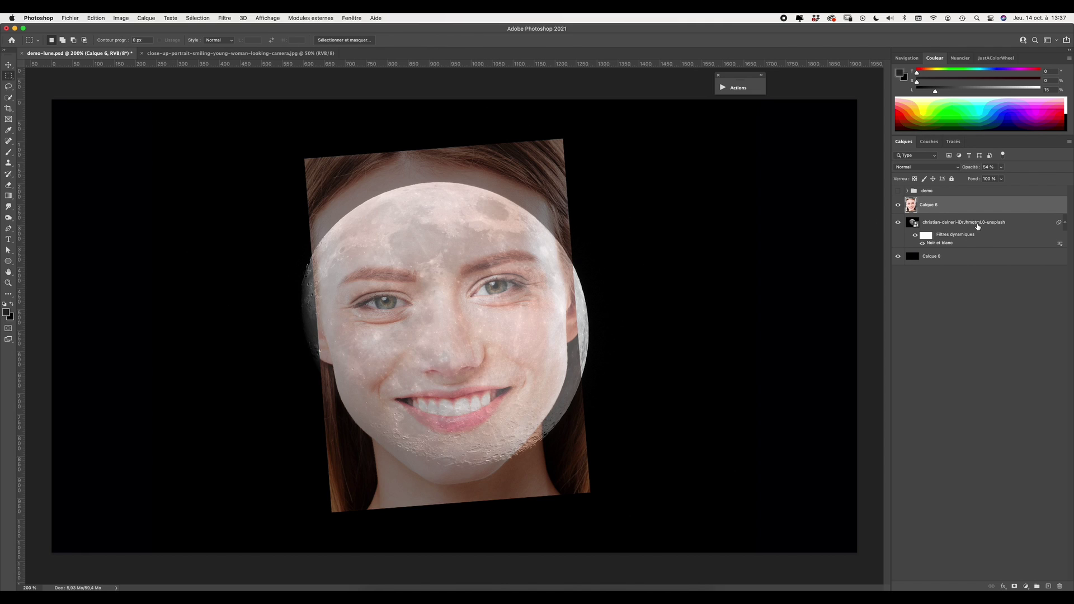
Restore the face layer to 100% opacity and convert it to a smart object
{"action": "left_click", "coordinate": [1000, 167]}
{"action": "left_click_drag", "start_coordinate": [1000, 177], "coordinate": [1027, 180]}
{"action": "right_click", "coordinate": [945, 209]}
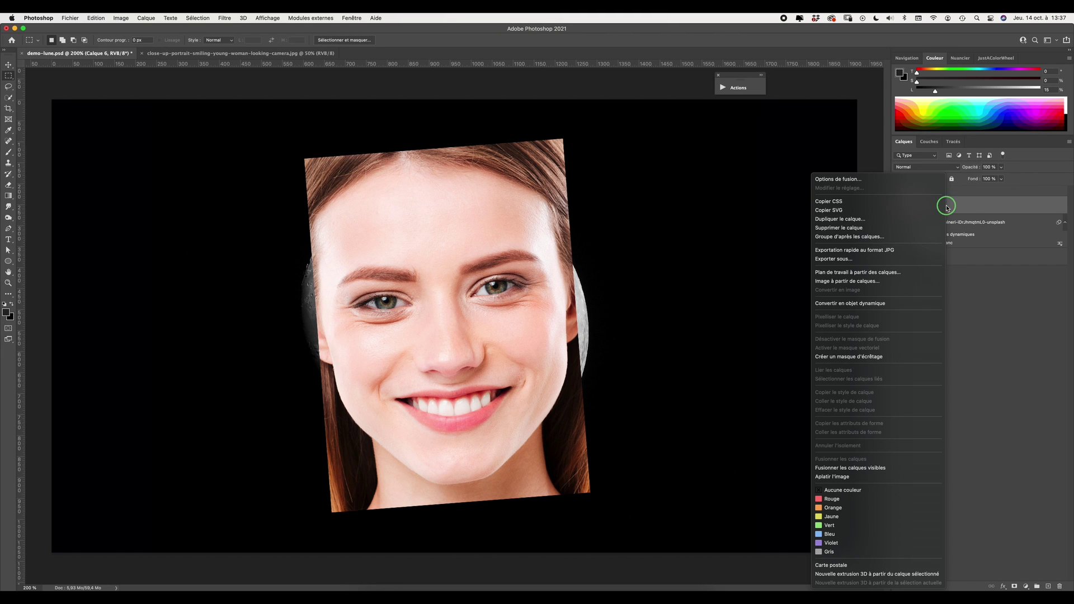
{"action": "left_click", "coordinate": [874, 304]}
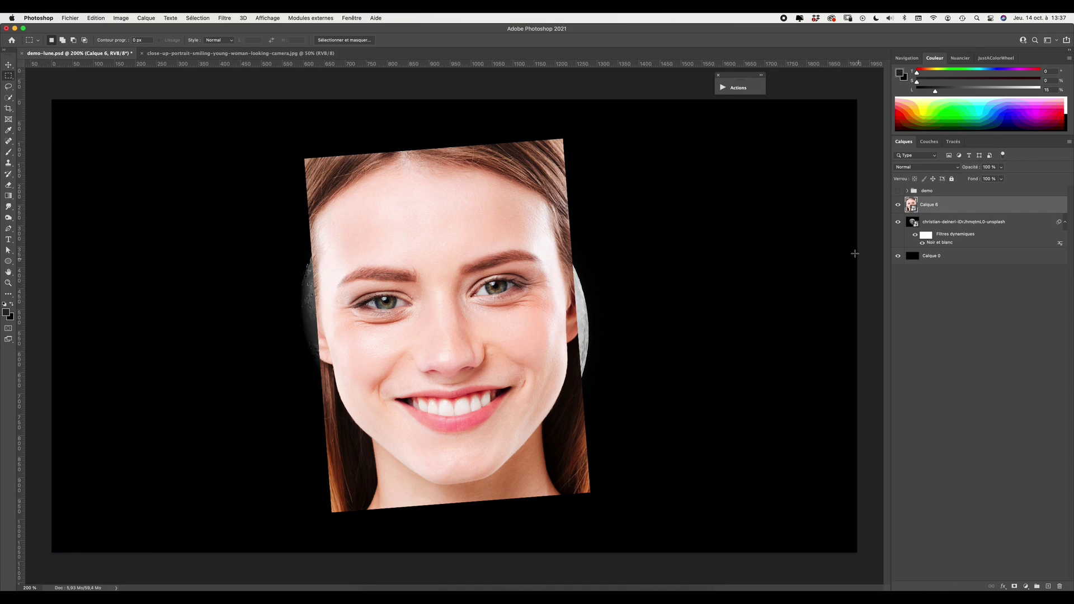
Apply a Black & White filter with reds at -59 and yellows at 40
{"action": "left_click", "coordinate": [121, 18]}
{"action": "mouse_move", "coordinate": [128, 41]}
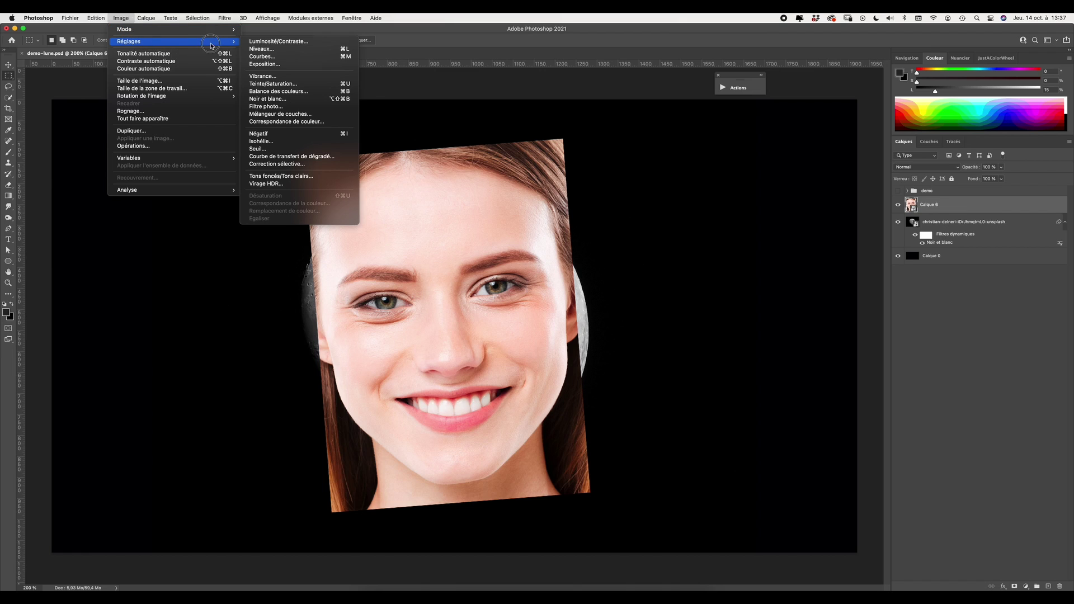
{"action": "left_click", "coordinate": [268, 99]}
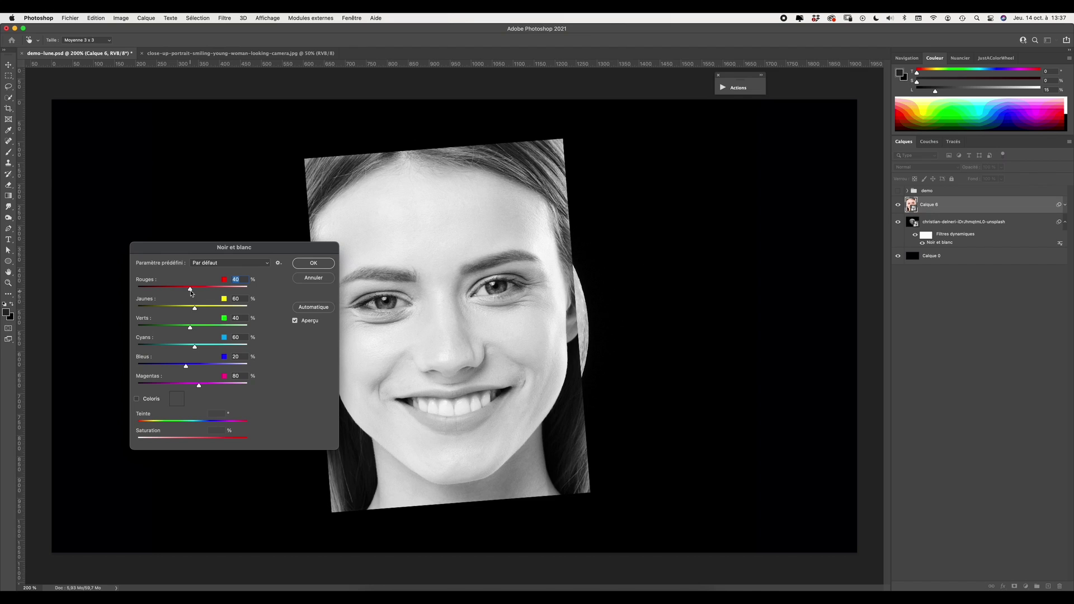
{"action": "left_click_drag", "start_coordinate": [190, 290], "coordinate": [171, 294]}
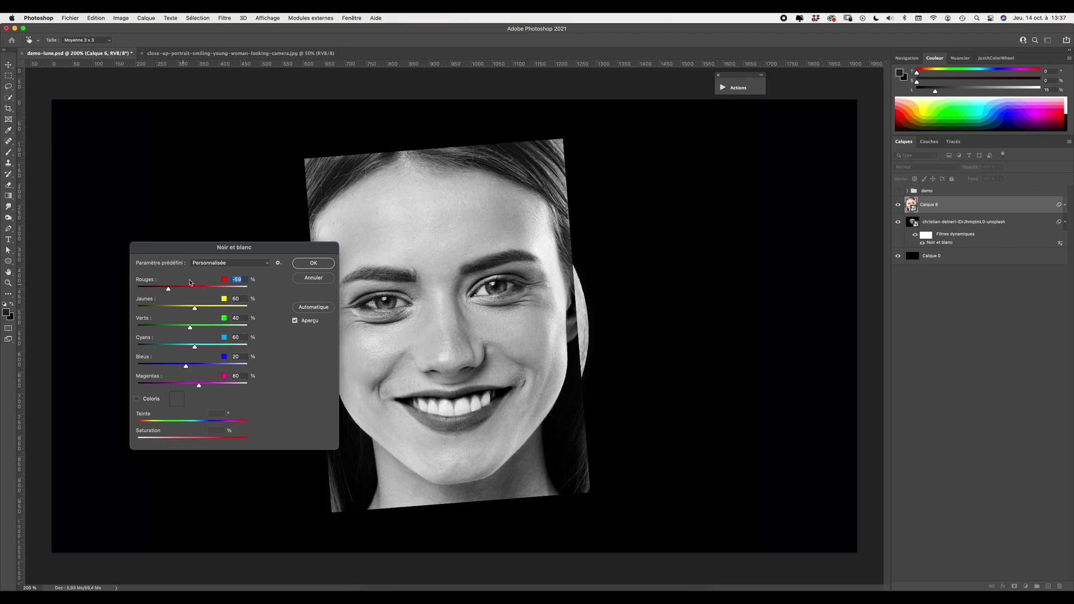
{"action": "left_click_drag", "start_coordinate": [195, 308], "coordinate": [191, 309]}
{"action": "left_click", "coordinate": [307, 266]}
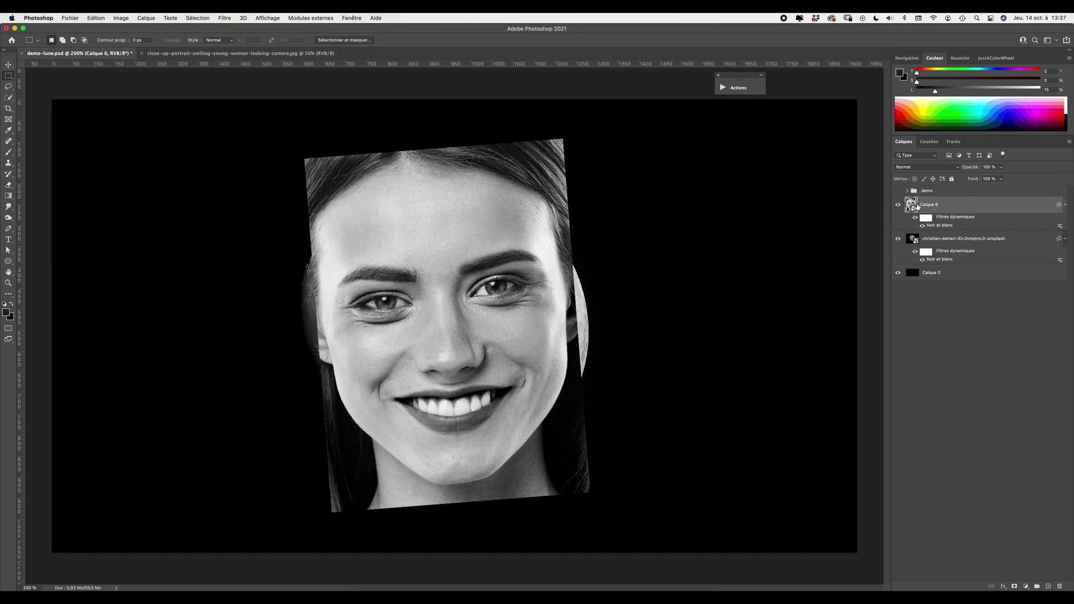
Rename the face layer 'visage' and set its blend mode to Incrustation
{"action": "double_click", "coordinate": [929, 204]}
{"action": "type", "text": "V"}
{"action": "key", "text": "Return"}
{"action": "left_click", "coordinate": [910, 166]}
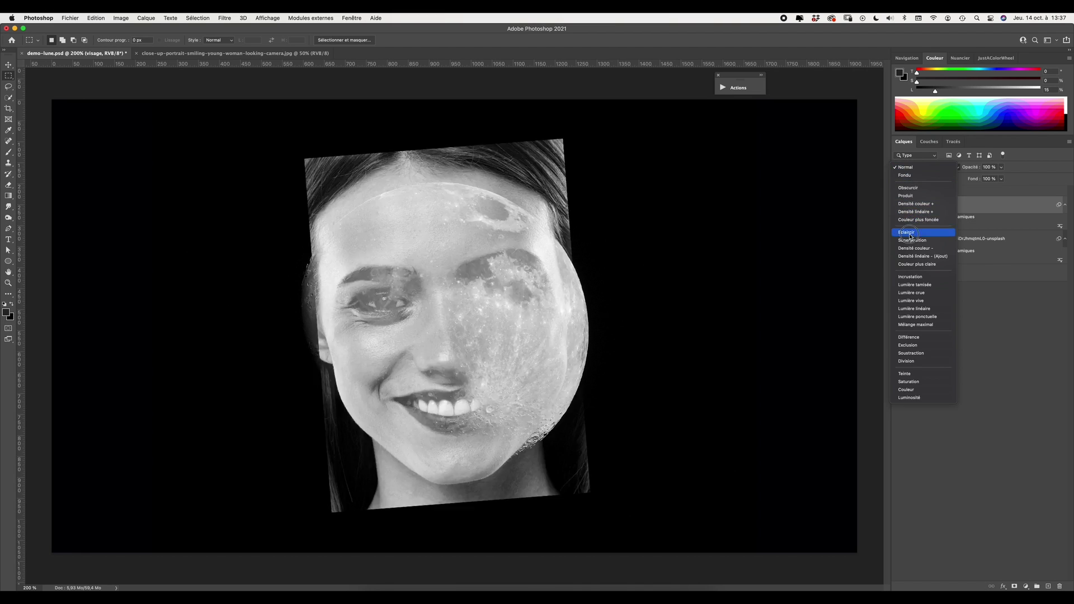
{"action": "left_click", "coordinate": [910, 278]}
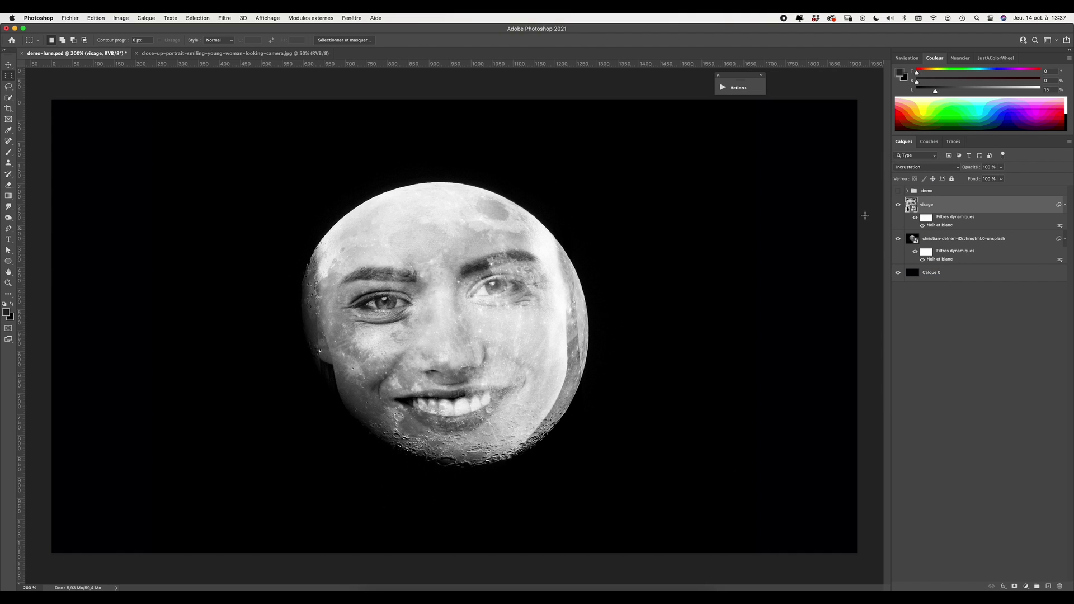
Return the visage opacity to 100% and reopen its Black & White filter settings
{"action": "left_click", "coordinate": [1001, 167]}
{"action": "left_click_drag", "start_coordinate": [1000, 178], "coordinate": [993, 181]}
{"action": "left_click_drag", "start_coordinate": [1004, 191], "coordinate": [1013, 185]}
{"action": "double_click", "coordinate": [951, 229]}
Darken the Black & White reds further (yellows 17), add a layer mask, and size the brush
{"action": "mouse_move", "coordinate": [168, 290]}
{"action": "left_mouse_down"}
{"action": "mouse_move", "coordinate": [158, 291]}
{"action": "mouse_move", "coordinate": [180, 308]}
{"action": "left_mouse_up"}
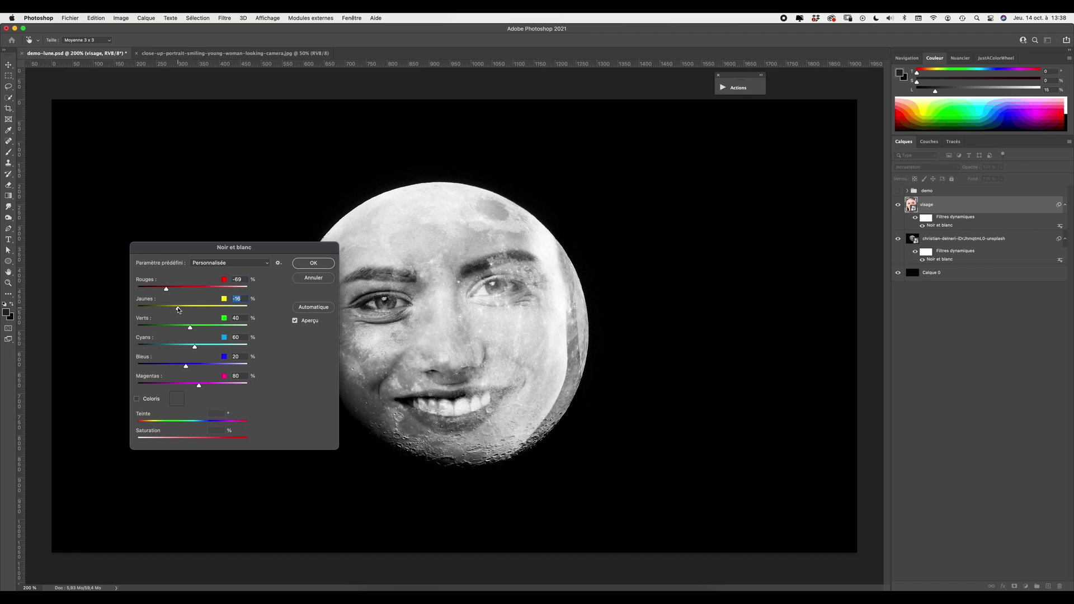
{"action": "left_click", "coordinate": [299, 264]}
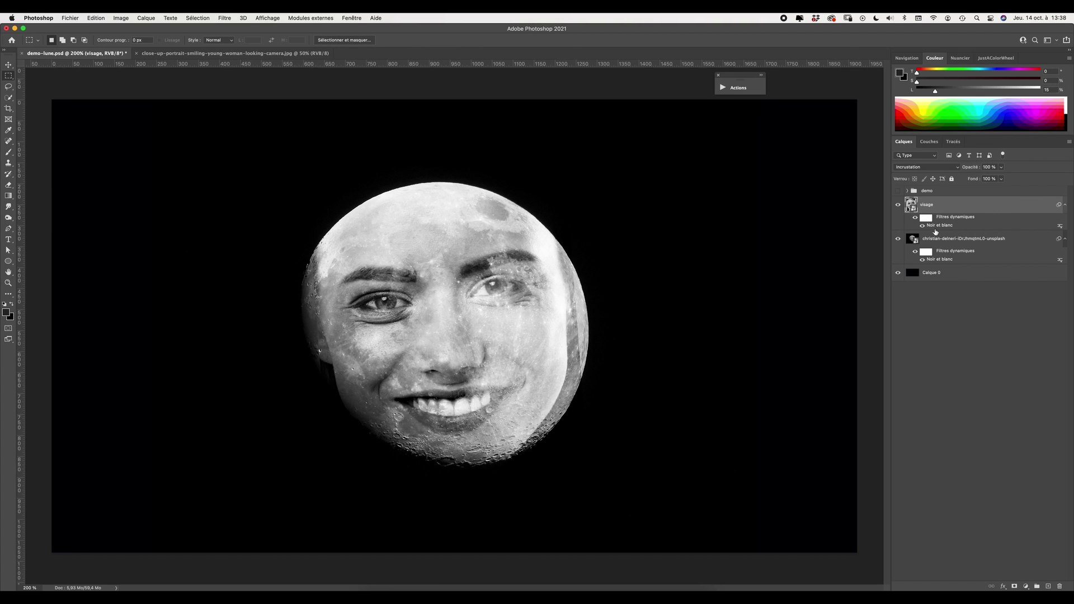
{"action": "left_click", "coordinate": [1015, 586]}
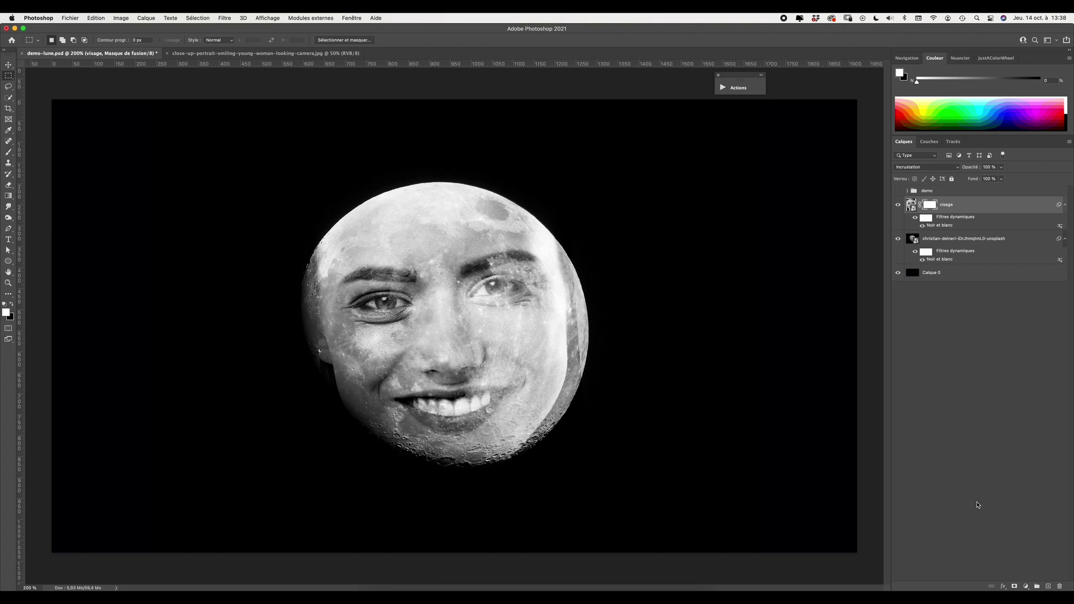
{"action": "key", "text": "b"}
{"action": "left_click_drag", "start_coordinate": [495, 226], "coordinate": [521, 229]}
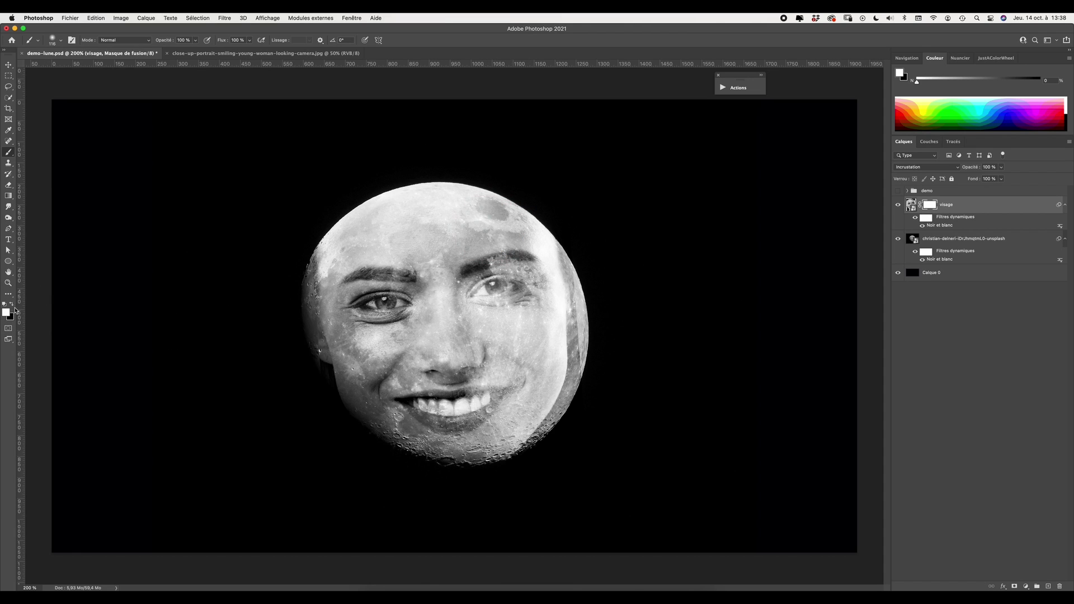
Paint black on the mask to hide the face's left edge, eyebrows and forehead
{"action": "left_click", "coordinate": [14, 306]}
{"action": "mouse_move", "coordinate": [296, 241]}
{"action": "left_mouse_down"}
{"action": "mouse_move", "coordinate": [303, 319]}
{"action": "mouse_move", "coordinate": [403, 459]}
{"action": "mouse_move", "coordinate": [543, 408]}
{"action": "mouse_move", "coordinate": [562, 346]}
{"action": "mouse_move", "coordinate": [559, 285]}
{"action": "mouse_move", "coordinate": [537, 224]}
{"action": "mouse_move", "coordinate": [366, 204]}
{"action": "mouse_move", "coordinate": [327, 255]}
{"action": "mouse_move", "coordinate": [473, 218]}
{"action": "mouse_move", "coordinate": [448, 244]}
{"action": "left_mouse_up"}
{"action": "key", "text": "bracketleft"}
{"action": "mouse_move", "coordinate": [417, 263]}
{"action": "left_mouse_down"}
{"action": "mouse_move", "coordinate": [360, 265]}
{"action": "mouse_move", "coordinate": [372, 239]}
{"action": "left_mouse_up"}
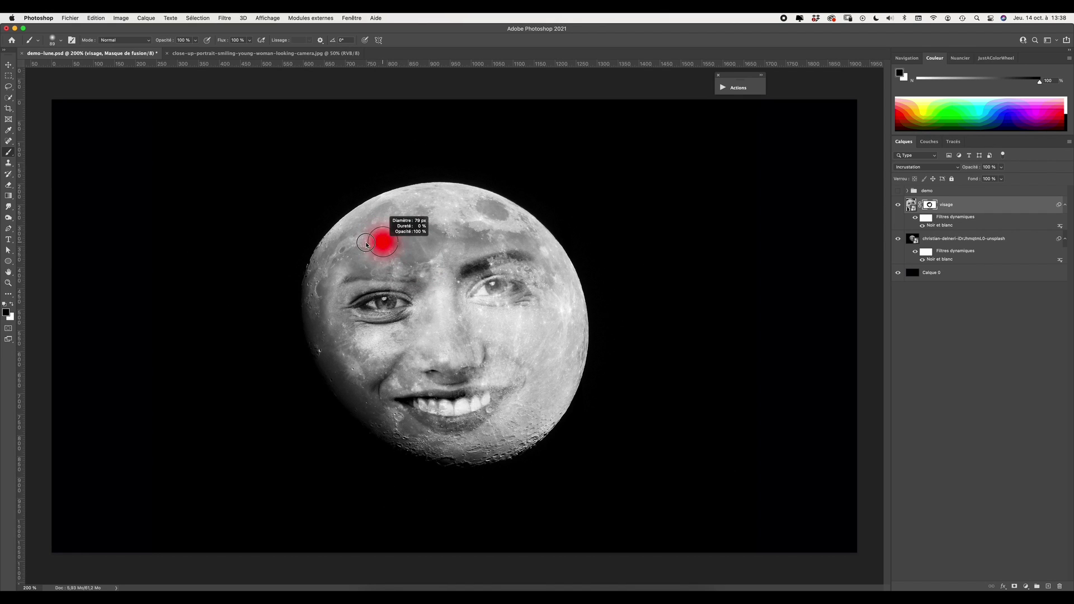
{"action": "left_click_drag", "start_coordinate": [424, 274], "coordinate": [369, 276]}
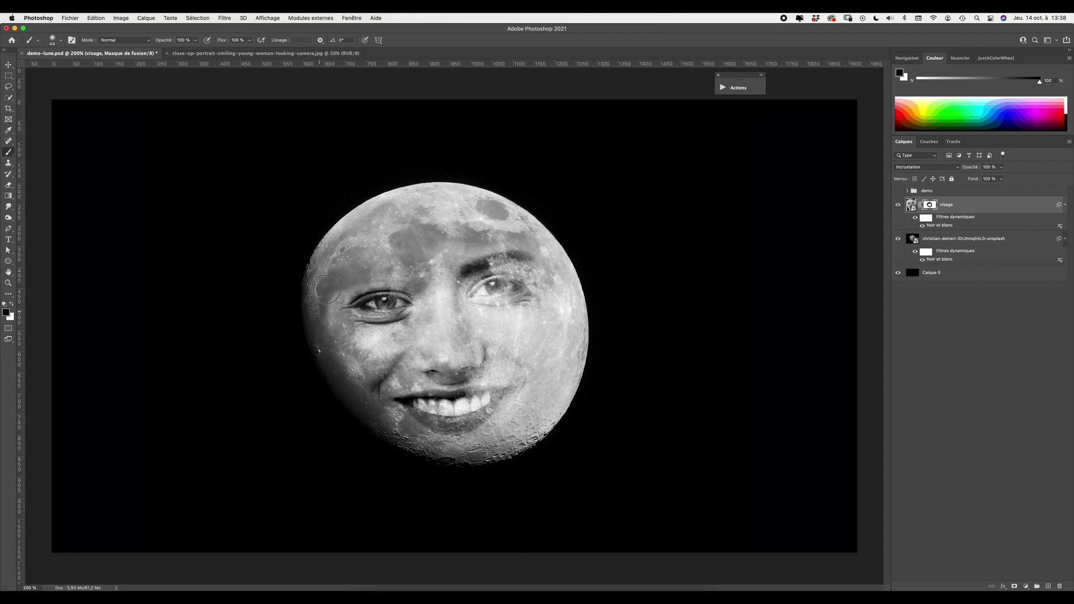
{"action": "left_click_drag", "start_coordinate": [321, 278], "coordinate": [335, 278]}
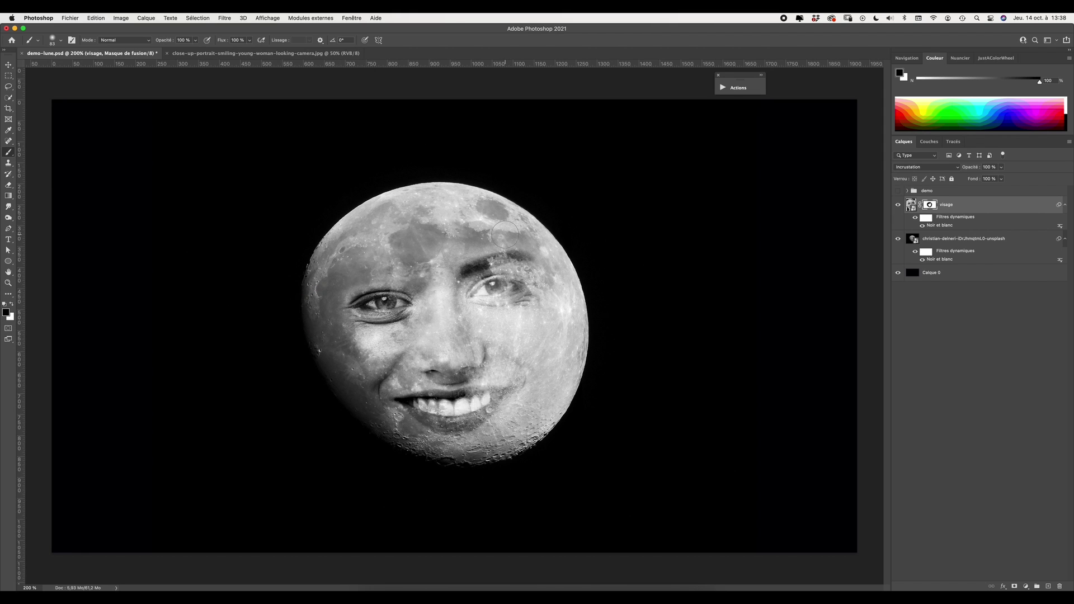
{"action": "left_click_drag", "start_coordinate": [506, 229], "coordinate": [509, 251]}
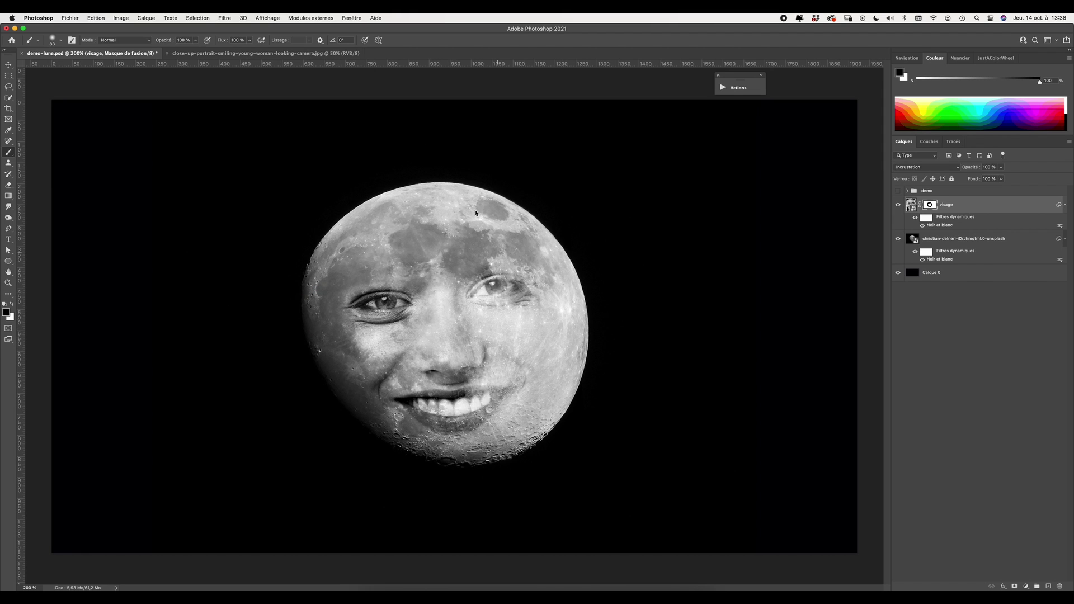
At 67% brush opacity, lightly fade the face's right edge and left cheek
{"action": "left_click", "coordinate": [196, 41]}
{"action": "left_click_drag", "start_coordinate": [199, 50], "coordinate": [183, 50]}
{"action": "left_click", "coordinate": [488, 248]}
{"action": "mouse_move", "coordinate": [522, 251]}
{"action": "left_mouse_down"}
{"action": "mouse_move", "coordinate": [538, 412]}
{"action": "mouse_move", "coordinate": [449, 462]}
{"action": "left_mouse_up"}
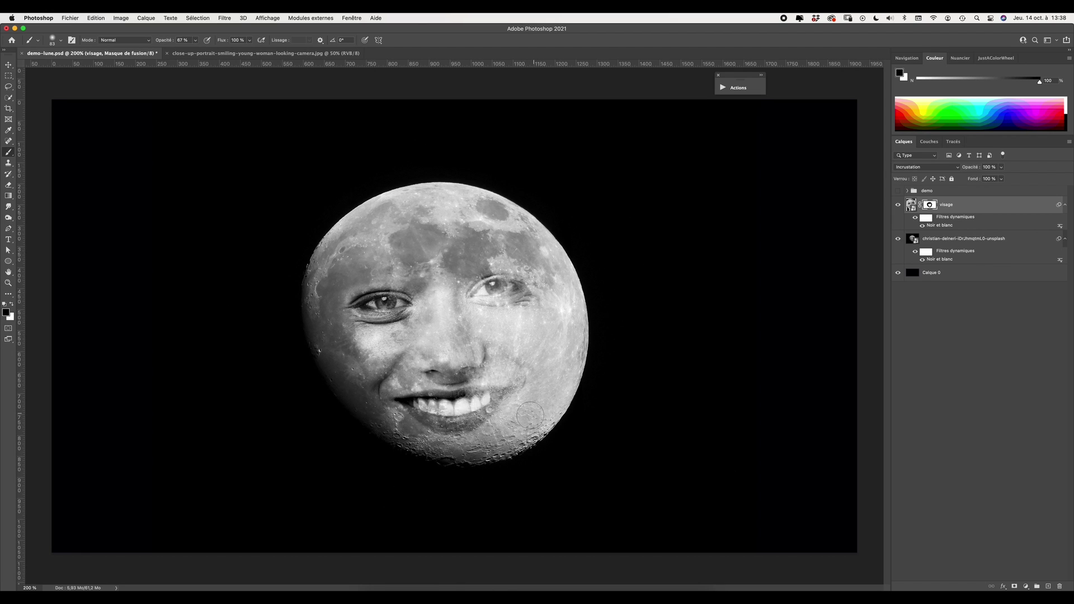
{"action": "left_click_drag", "start_coordinate": [366, 463], "coordinate": [338, 362]}
{"action": "key", "text": "super+plus"}
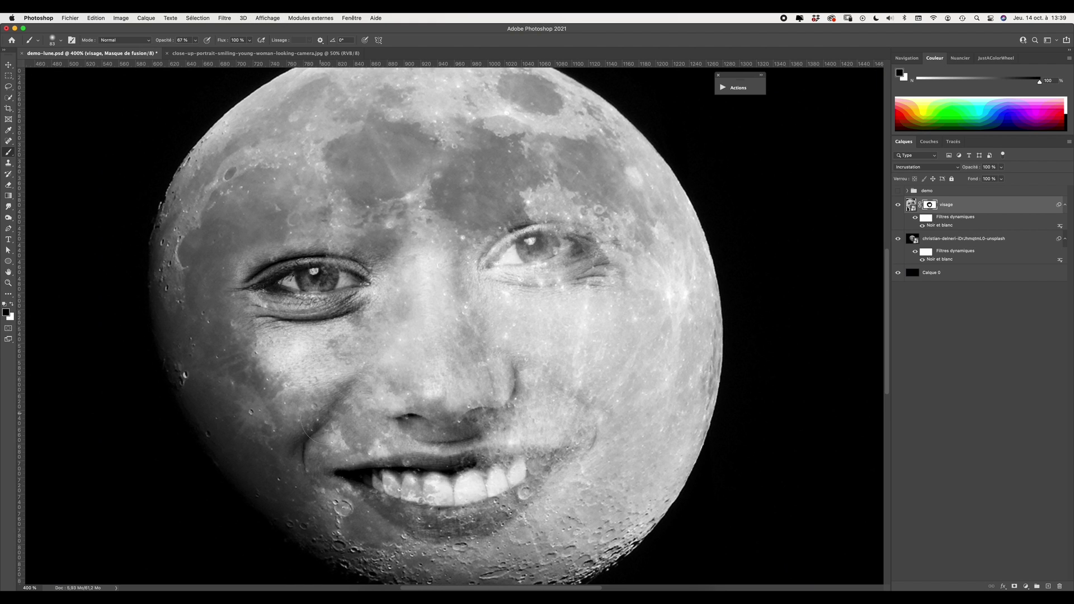
At 48% brush opacity, softly fade the left cheek and mouth corner into the moon
{"action": "left_click_drag", "start_coordinate": [299, 379], "coordinate": [345, 403]}
{"action": "left_click_drag", "start_coordinate": [305, 434], "coordinate": [307, 456]}
{"action": "mouse_move", "coordinate": [285, 364]}
{"action": "left_mouse_down"}
{"action": "mouse_move", "coordinate": [304, 365]}
{"action": "mouse_move", "coordinate": [276, 380]}
{"action": "left_mouse_up"}
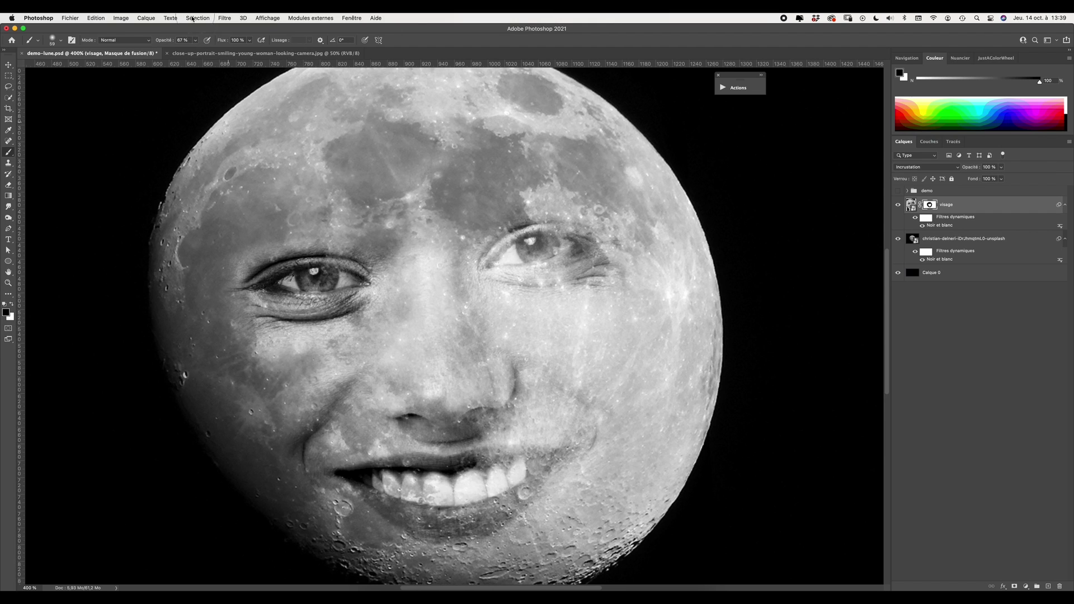
{"action": "left_click", "coordinate": [195, 41]}
{"action": "left_click_drag", "start_coordinate": [197, 50], "coordinate": [188, 50]}
{"action": "left_click_drag", "start_coordinate": [306, 364], "coordinate": [313, 347]}
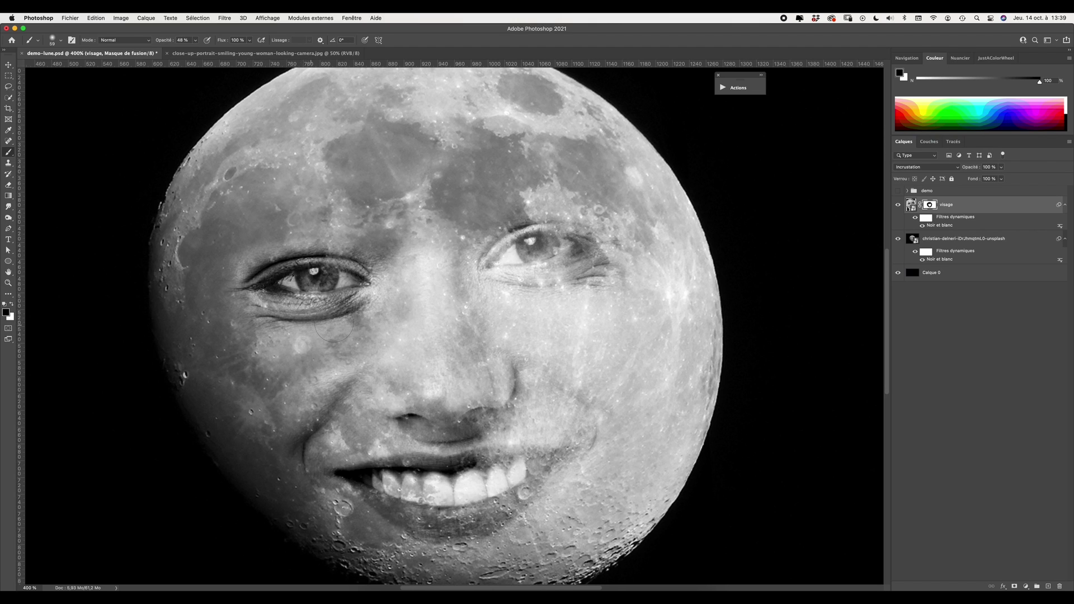
{"action": "mouse_move", "coordinate": [342, 338]}
{"action": "left_mouse_down"}
{"action": "mouse_move", "coordinate": [286, 387]}
{"action": "mouse_move", "coordinate": [330, 363]}
{"action": "mouse_move", "coordinate": [261, 334]}
{"action": "left_mouse_up"}
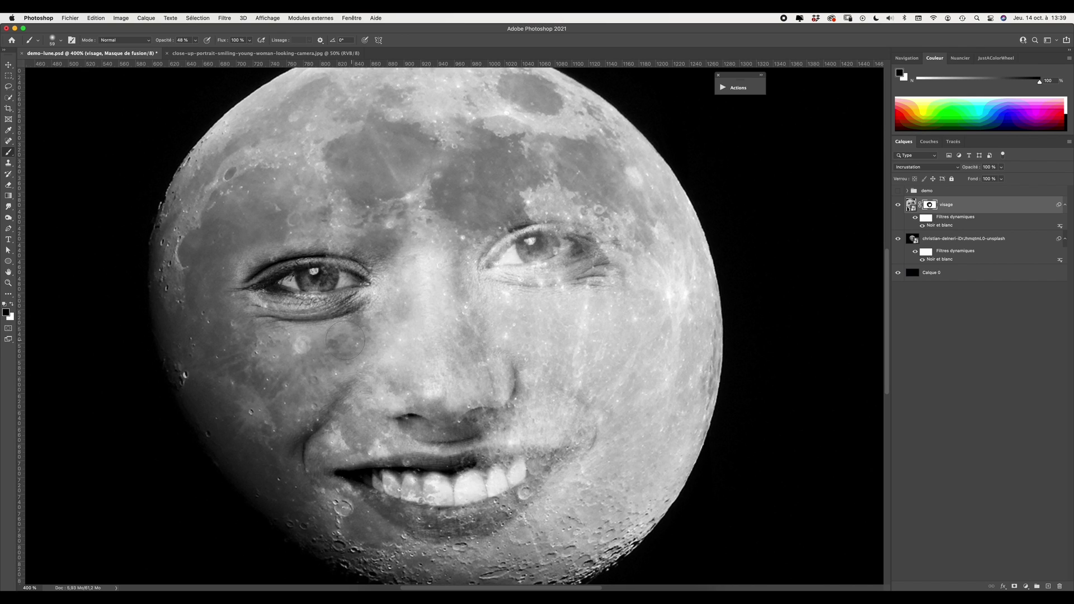
{"action": "left_click_drag", "start_coordinate": [391, 271], "coordinate": [386, 271]}
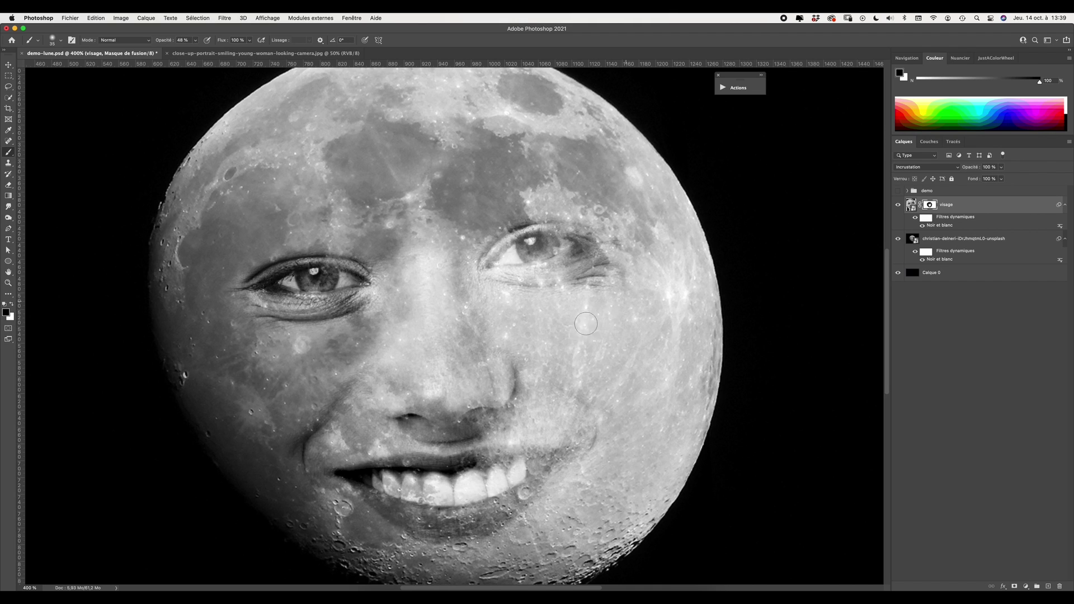
{"action": "left_click_drag", "start_coordinate": [594, 302], "coordinate": [616, 303]}
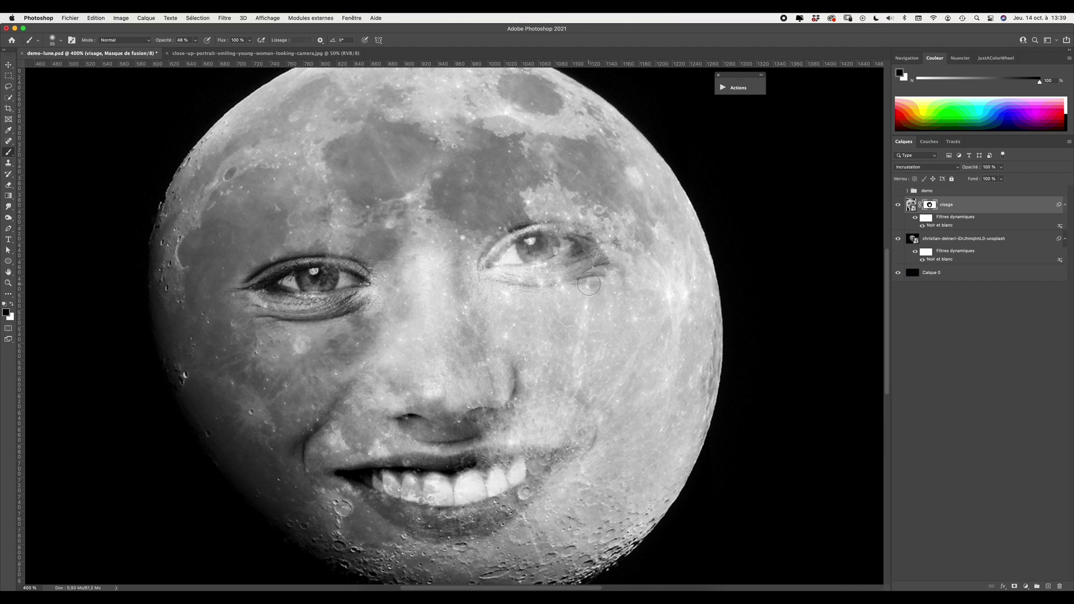
Paint white to restore the right mouth corner and eye, then duplicate the visage layer
{"action": "key", "text": "x"}
{"action": "mouse_move", "coordinate": [500, 456]}
{"action": "left_mouse_down"}
{"action": "mouse_move", "coordinate": [543, 464]}
{"action": "mouse_move", "coordinate": [523, 470]}
{"action": "left_mouse_up"}
{"action": "left_click_drag", "start_coordinate": [515, 270], "coordinate": [523, 240]}
{"action": "key", "text": "super+minus"}
{"action": "key", "text": "super+minus"}
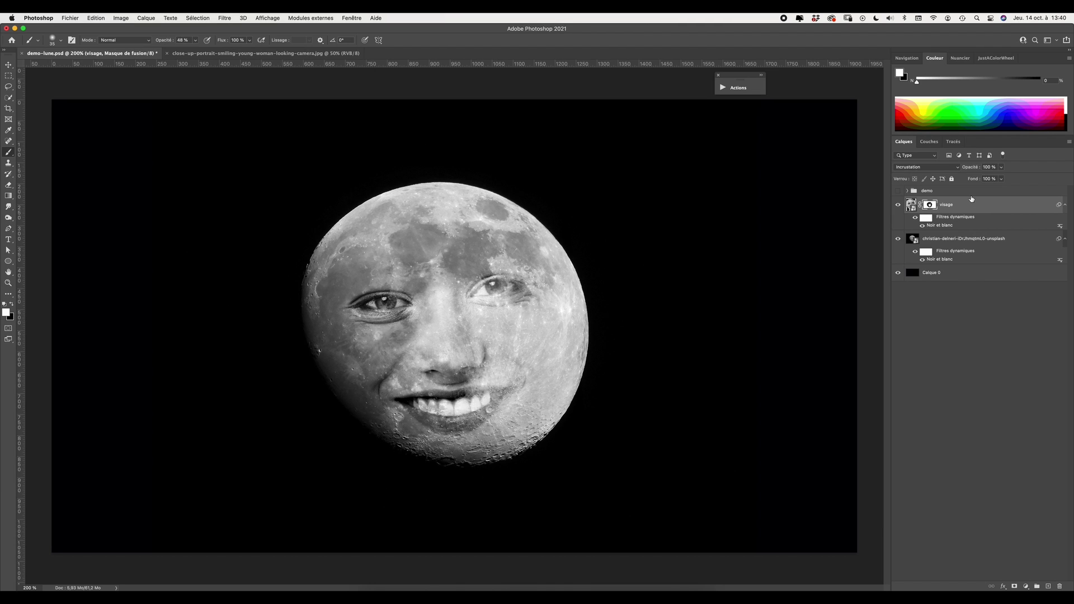
{"action": "key", "text": "super+j"}
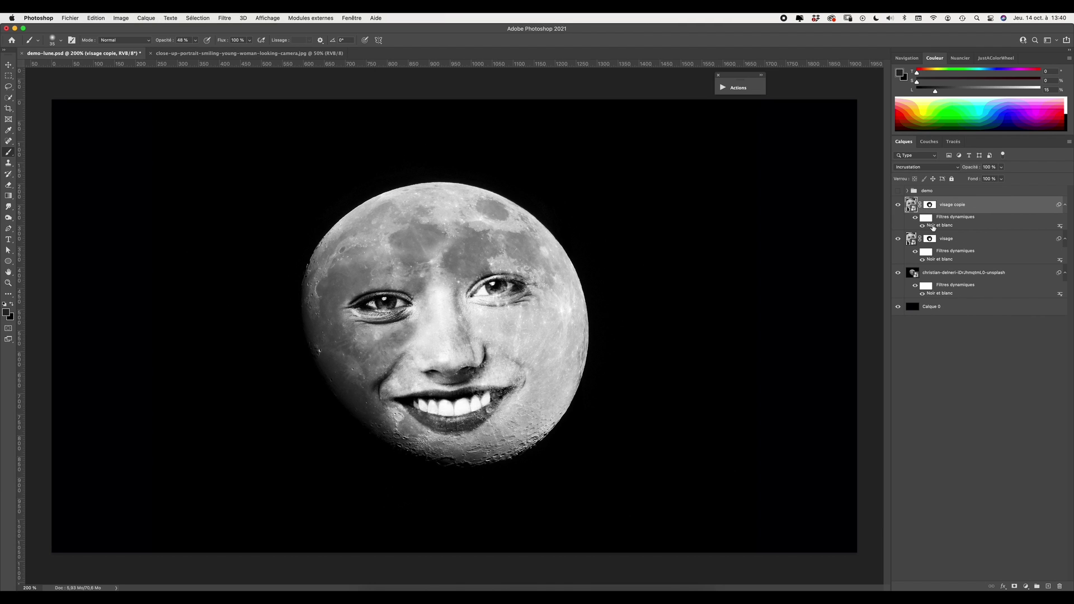
Set the visage copie layer to Produit blend mode at about 58% opacity
{"action": "left_click", "coordinate": [928, 168]}
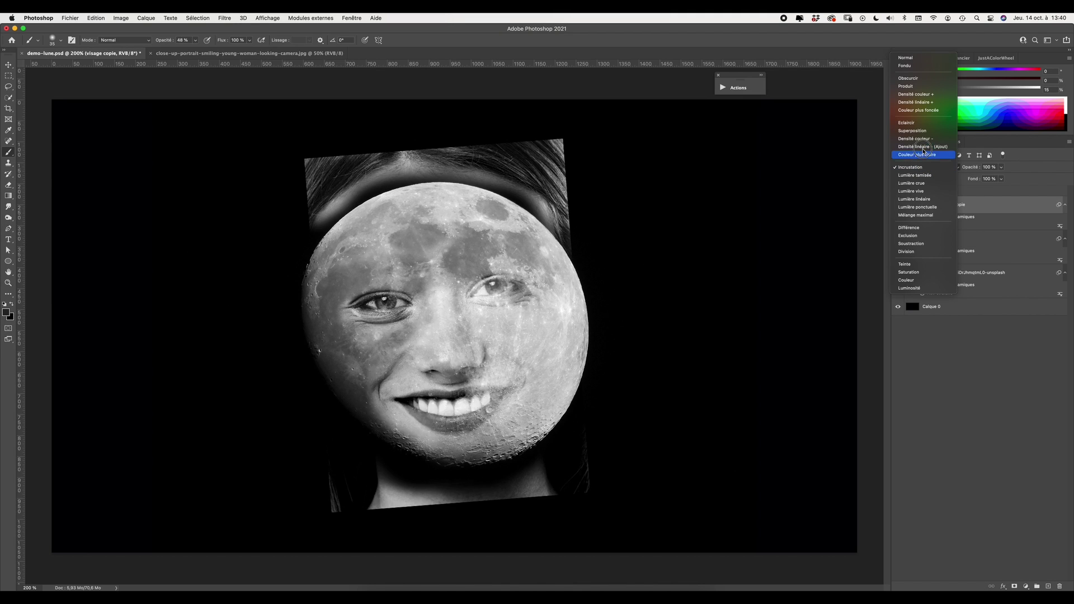
{"action": "left_click", "coordinate": [919, 88]}
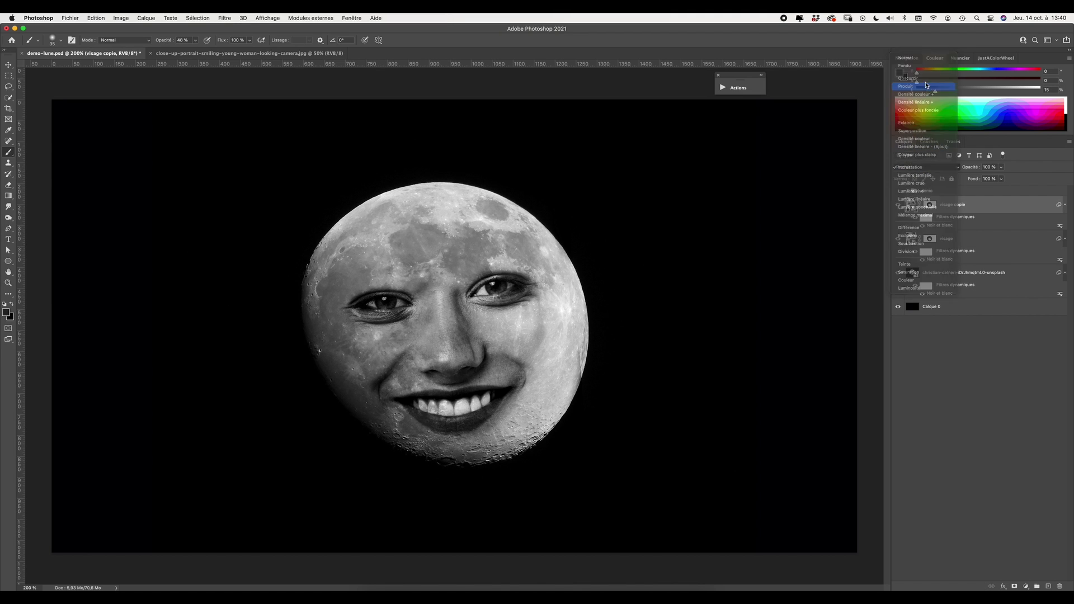
{"action": "left_click", "coordinate": [1001, 167]}
{"action": "left_click_drag", "start_coordinate": [1004, 177], "coordinate": [985, 179]}
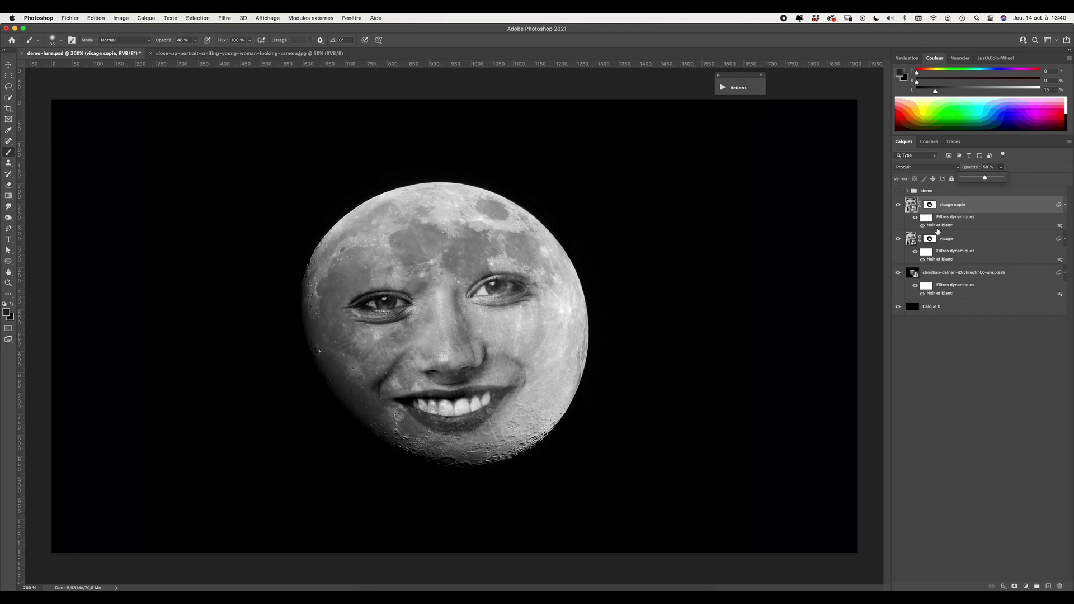
Check the original visage layer's blending, then select it together with visage copie
{"action": "left_click", "coordinate": [957, 242]}
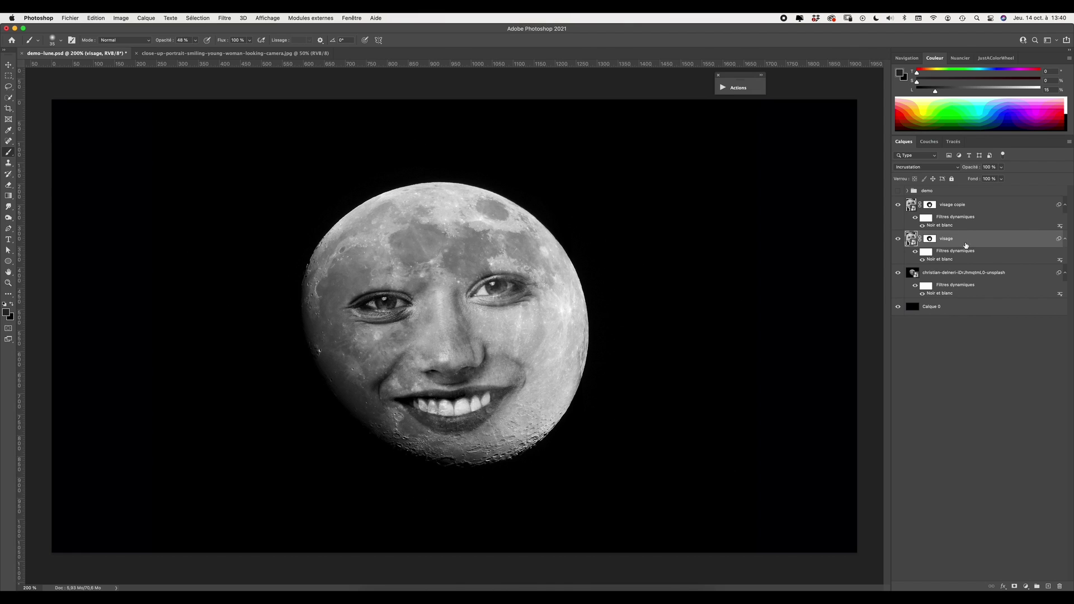
{"action": "left_click", "coordinate": [911, 206]}
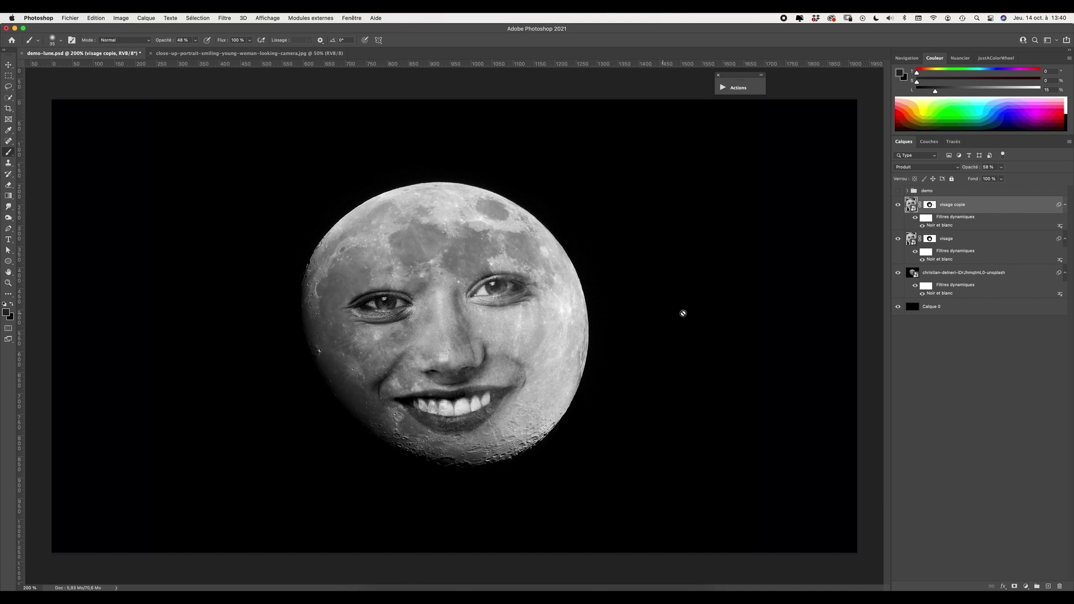
{"action": "left_click", "coordinate": [975, 242], "text": "shift"}
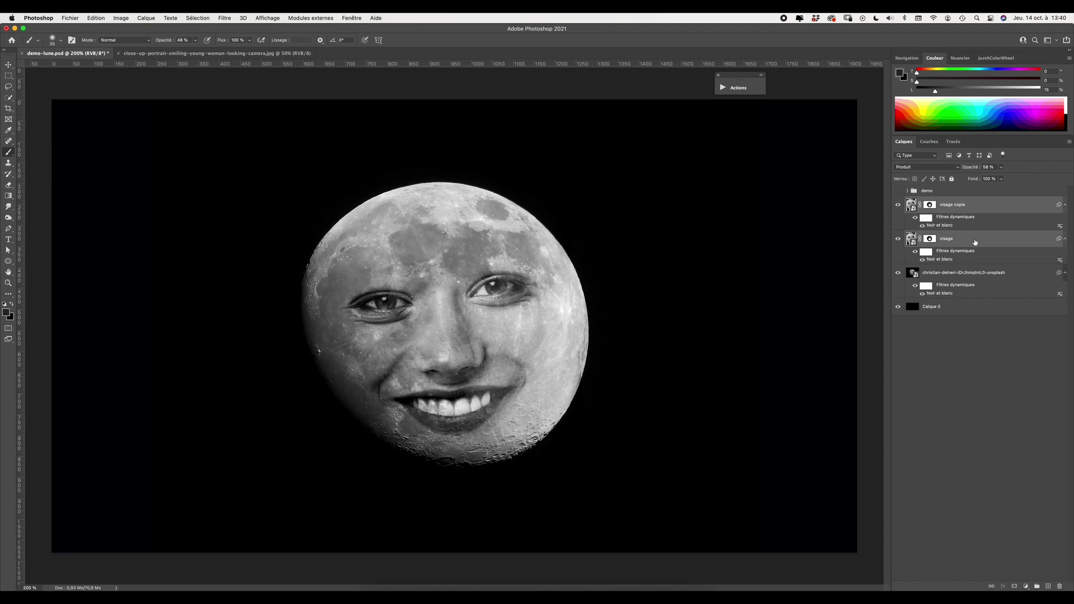
Group visage and visage copie into a group named 'visage' and give it a layer mask
{"action": "right_click", "coordinate": [995, 209]}
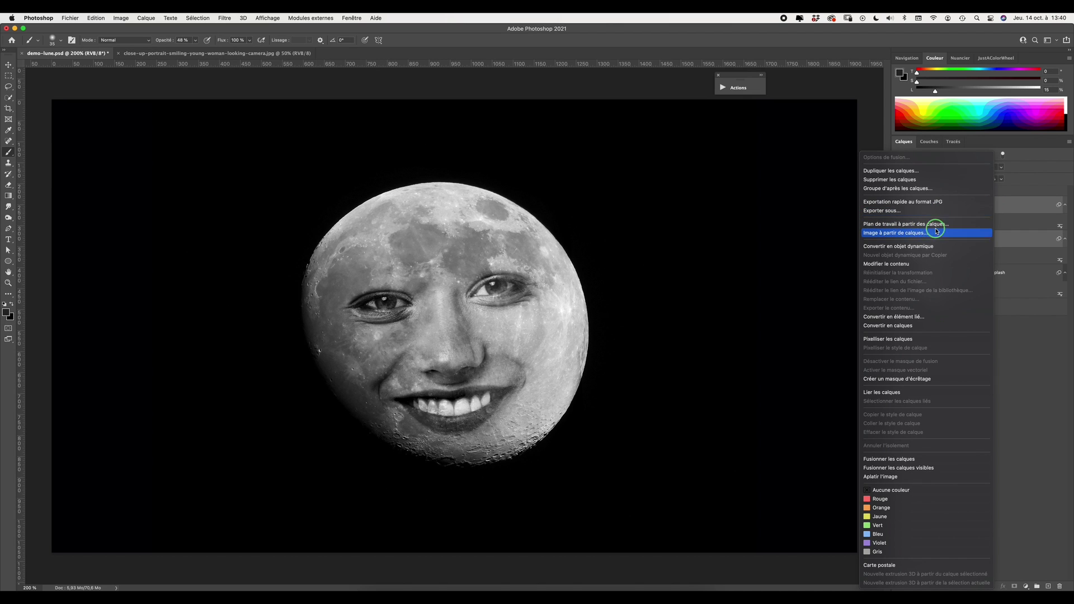
{"action": "left_click", "coordinate": [952, 190]}
{"action": "type", "text": "visage"}
{"action": "key", "text": "Return"}
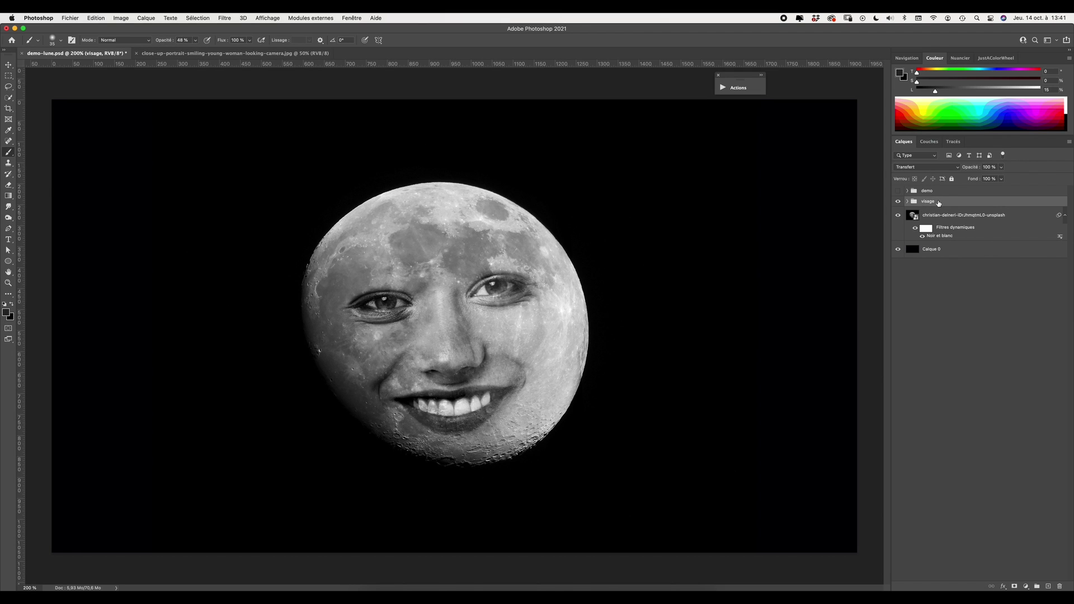
{"action": "left_click", "coordinate": [1014, 586]}
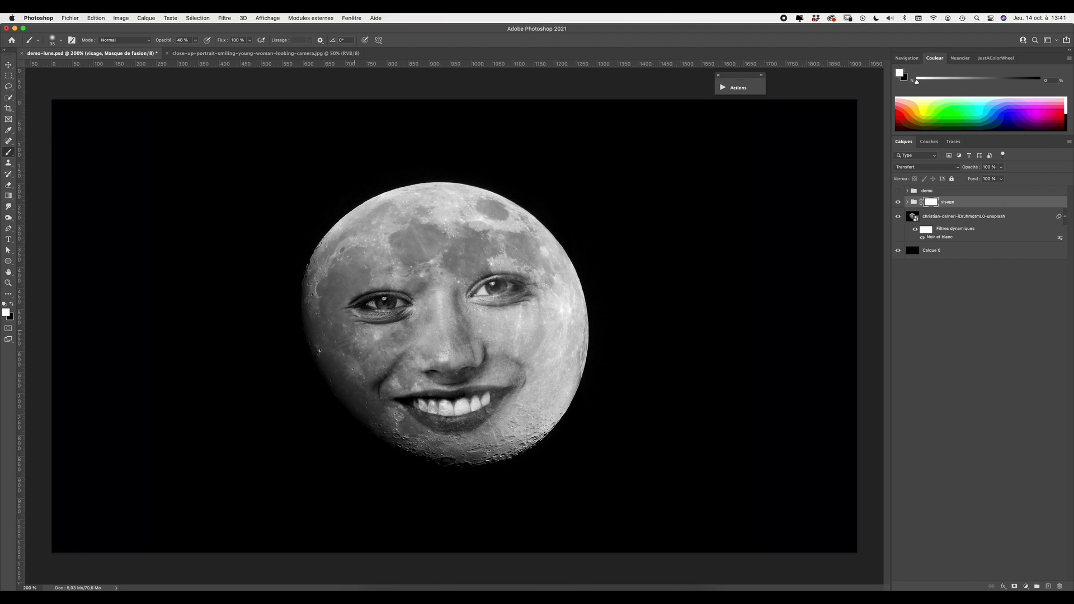
Paint black on the group mask near the right eye and moon edge, then add a new layer
{"action": "key", "text": "x"}
{"action": "left_click_drag", "start_coordinate": [539, 281], "coordinate": [538, 288]}
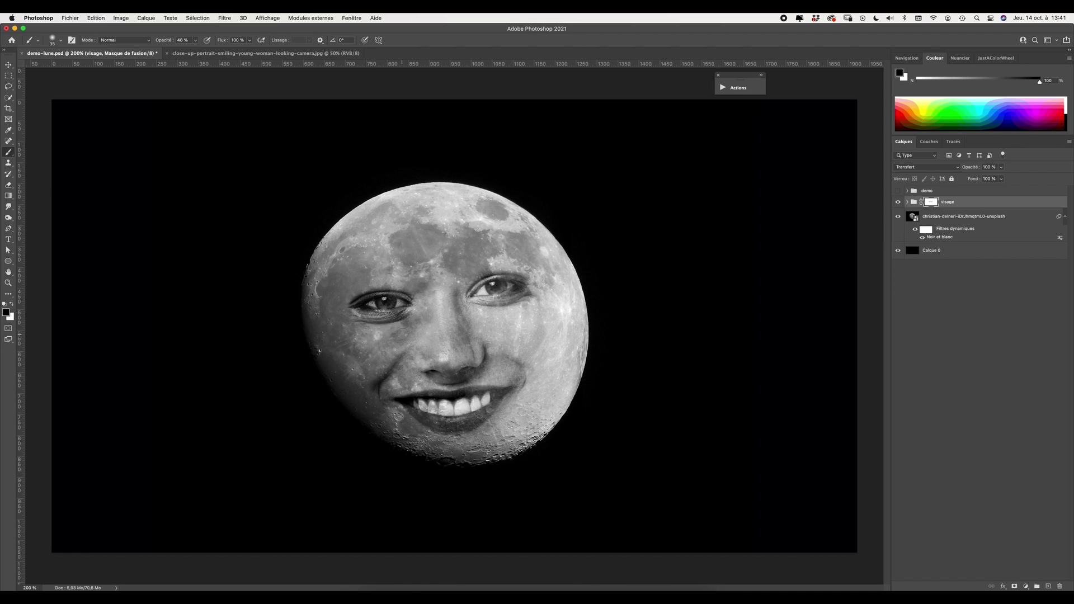
{"action": "left_click_drag", "start_coordinate": [534, 369], "coordinate": [577, 256]}
{"action": "key", "text": "ctrl+plus"}
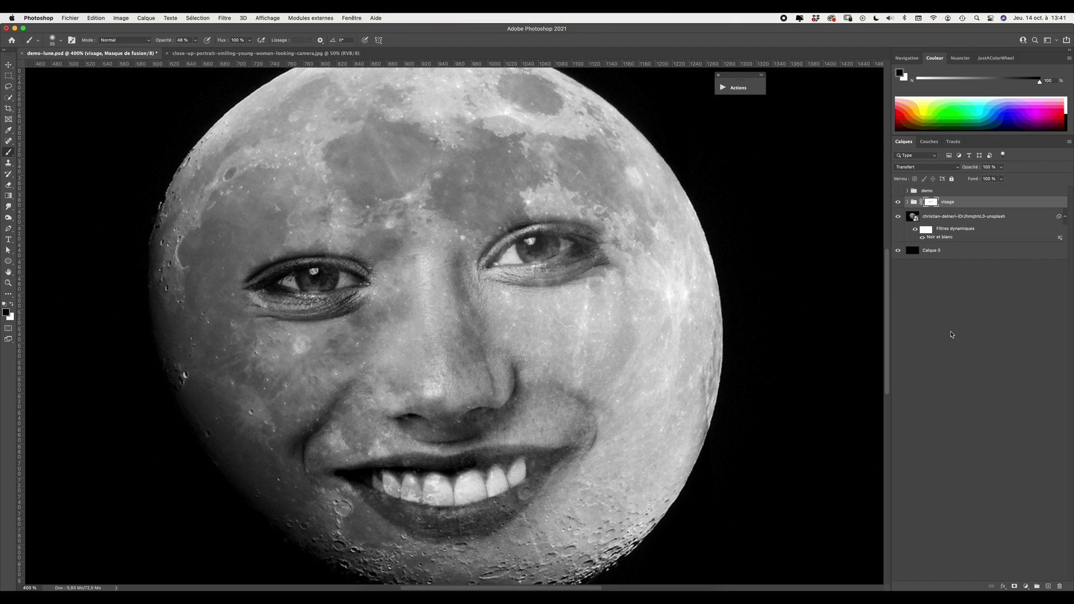
{"action": "left_click", "coordinate": [1048, 588]}
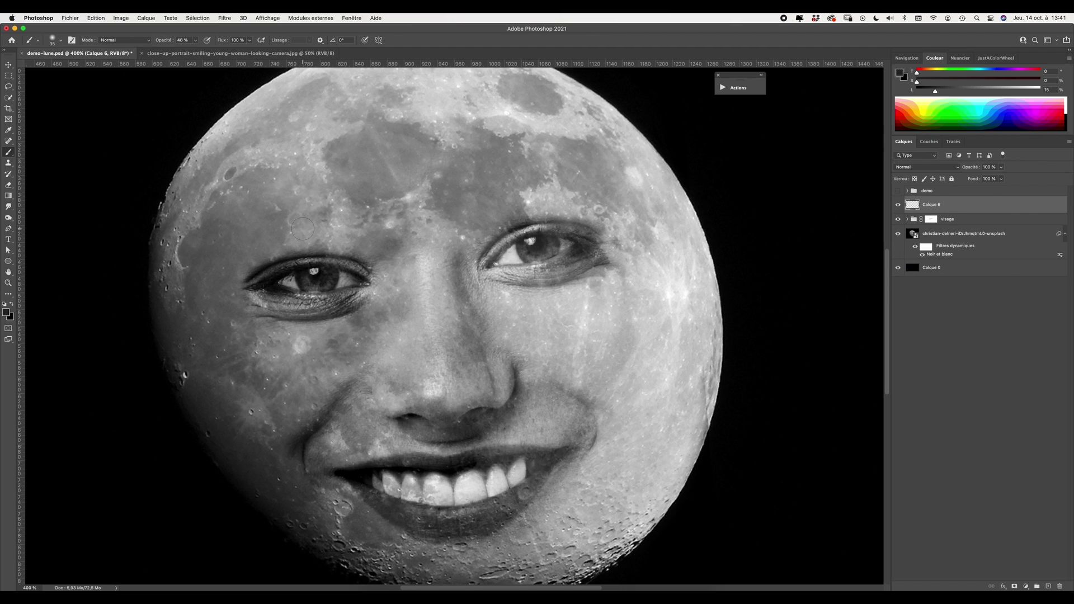
Raise brush opacity, set flow to 22%, sample a light face grey, and size the brush to 7
{"action": "left_click_drag", "start_coordinate": [195, 39], "coordinate": [252, 50]}
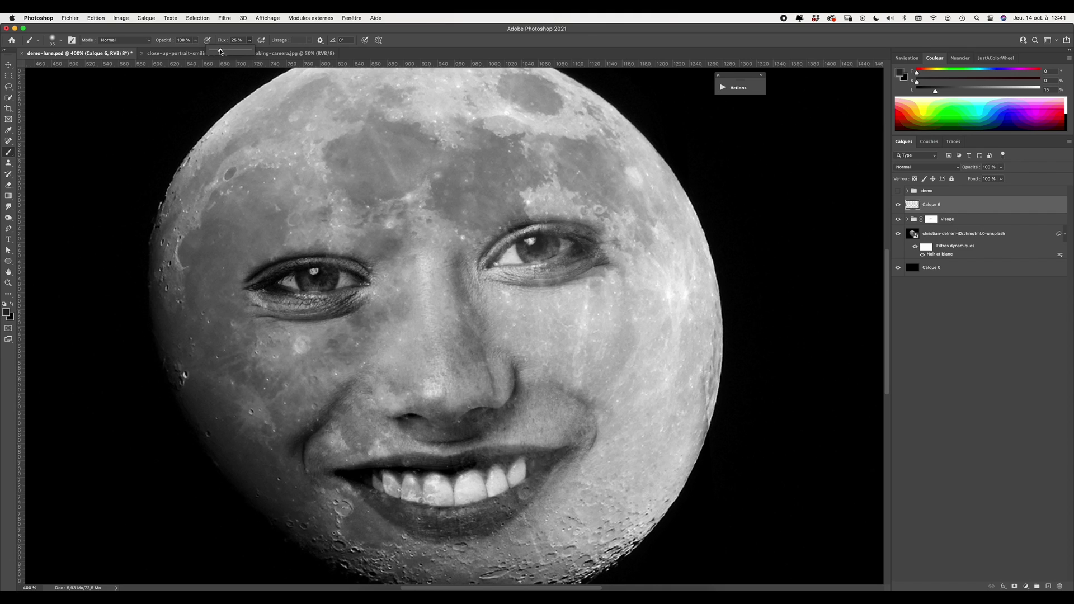
{"action": "left_click_drag", "start_coordinate": [221, 52], "coordinate": [218, 49]}
{"action": "key", "text": "i"}
{"action": "left_click", "coordinate": [528, 238]}
{"action": "key", "text": "b"}
{"action": "mouse_move", "coordinate": [529, 234]}
{"action": "left_mouse_down"}
{"action": "mouse_move", "coordinate": [512, 229]}
{"action": "mouse_move", "coordinate": [590, 233]}
{"action": "mouse_move", "coordinate": [551, 226]}
{"action": "left_mouse_up"}
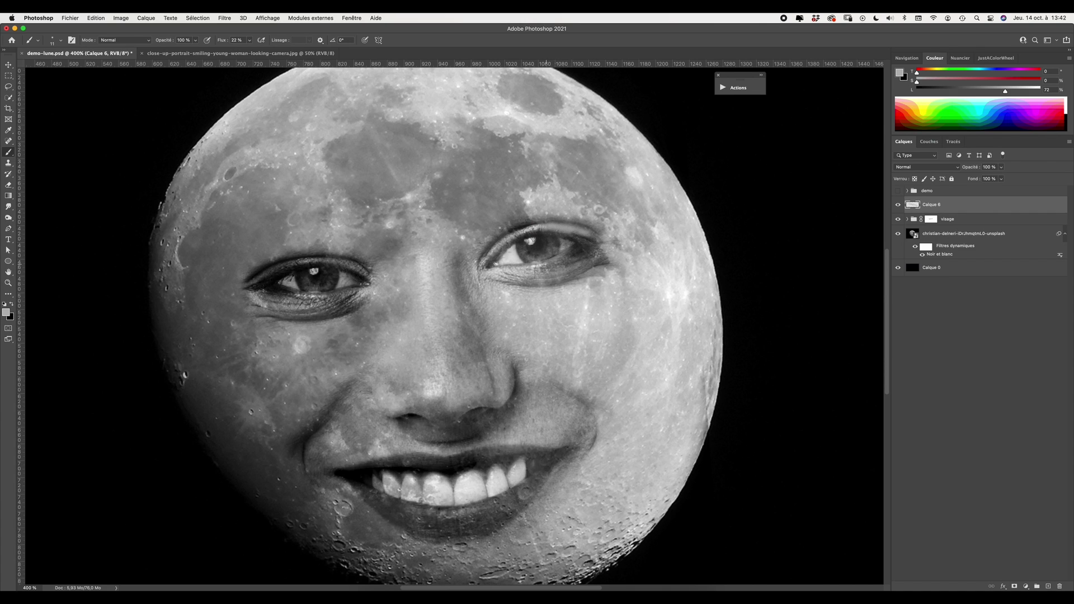
{"action": "left_click_drag", "start_coordinate": [525, 252], "coordinate": [521, 244]}
Paint sampled darker tones over the right iris and the upper lip
{"action": "left_click", "coordinate": [541, 255], "text": "alt"}
{"action": "mouse_move", "coordinate": [521, 244]}
{"action": "left_mouse_down"}
{"action": "mouse_move", "coordinate": [539, 258]}
{"action": "mouse_move", "coordinate": [526, 249]}
{"action": "left_mouse_up"}
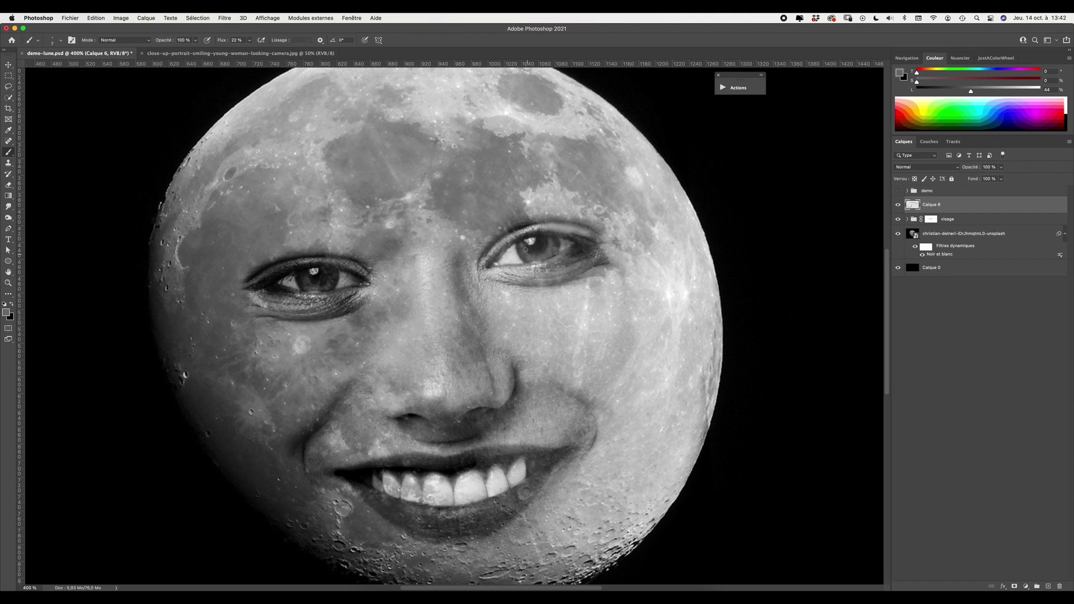
{"action": "left_click", "coordinate": [523, 258], "text": "alt"}
{"action": "left_click", "coordinate": [474, 456], "text": "alt"}
{"action": "left_click_drag", "start_coordinate": [476, 453], "coordinate": [559, 455]}
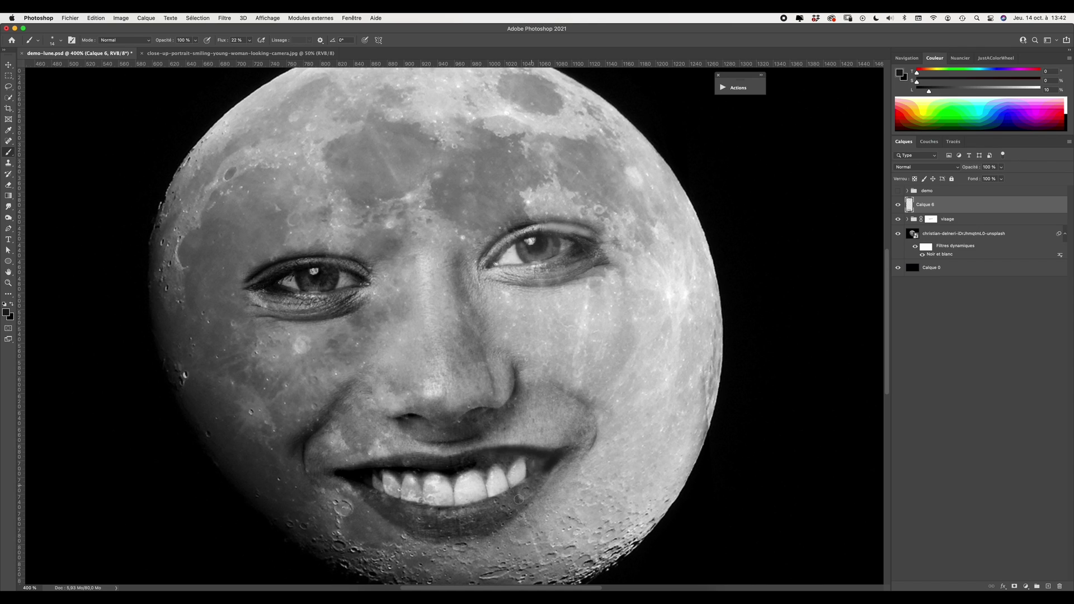
Sample a lip tone and darken and smooth the lower lip
{"action": "key", "text": "i"}
{"action": "left_click", "coordinate": [480, 523]}
{"action": "key", "text": "b"}
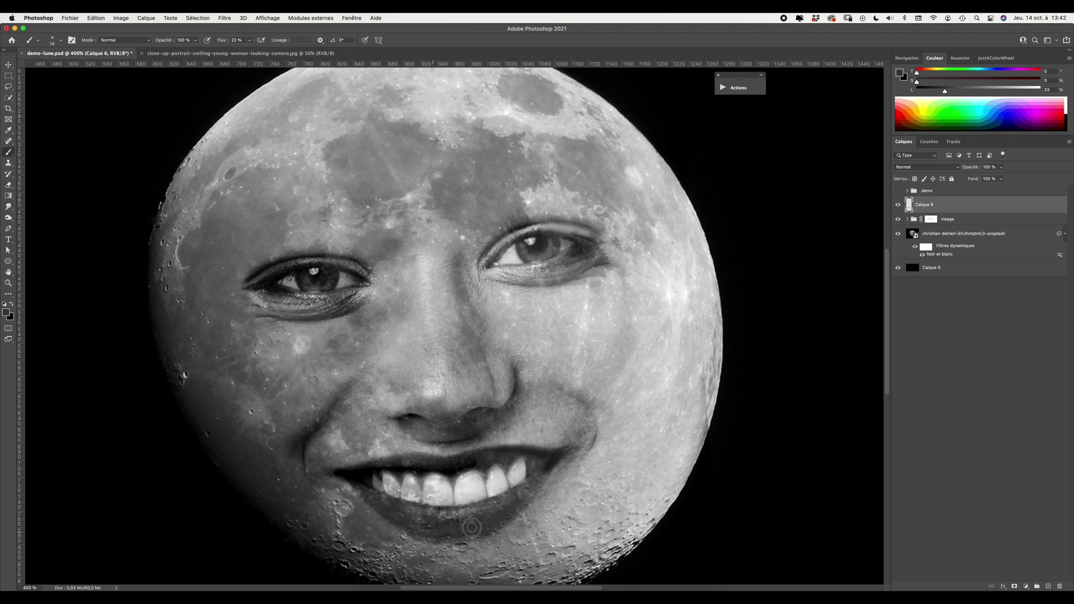
{"action": "mouse_move", "coordinate": [452, 525]}
{"action": "left_mouse_down"}
{"action": "mouse_move", "coordinate": [418, 524]}
{"action": "mouse_move", "coordinate": [364, 494]}
{"action": "left_mouse_up"}
Sample a mid-grey from the face, then the near-white teeth colour
{"action": "key", "text": "i"}
{"action": "left_click", "coordinate": [313, 271]}
{"action": "key", "text": "b"}
{"action": "key", "text": "i"}
{"action": "left_click", "coordinate": [439, 479]}
{"action": "key", "text": "b"}
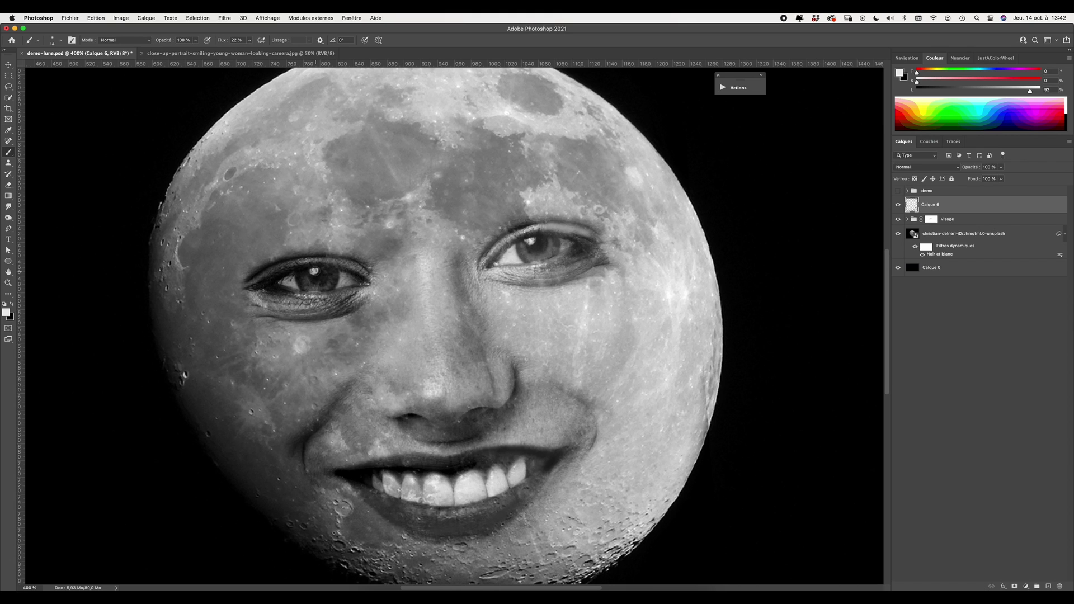
At 100% brush flow, paint bright catchlights into both eyes
{"action": "left_click", "coordinate": [249, 39]}
{"action": "left_click_drag", "start_coordinate": [250, 50], "coordinate": [285, 49]}
{"action": "left_click", "coordinate": [314, 271]}
{"action": "left_click", "coordinate": [530, 241]}
{"action": "key", "text": "super+minus"}
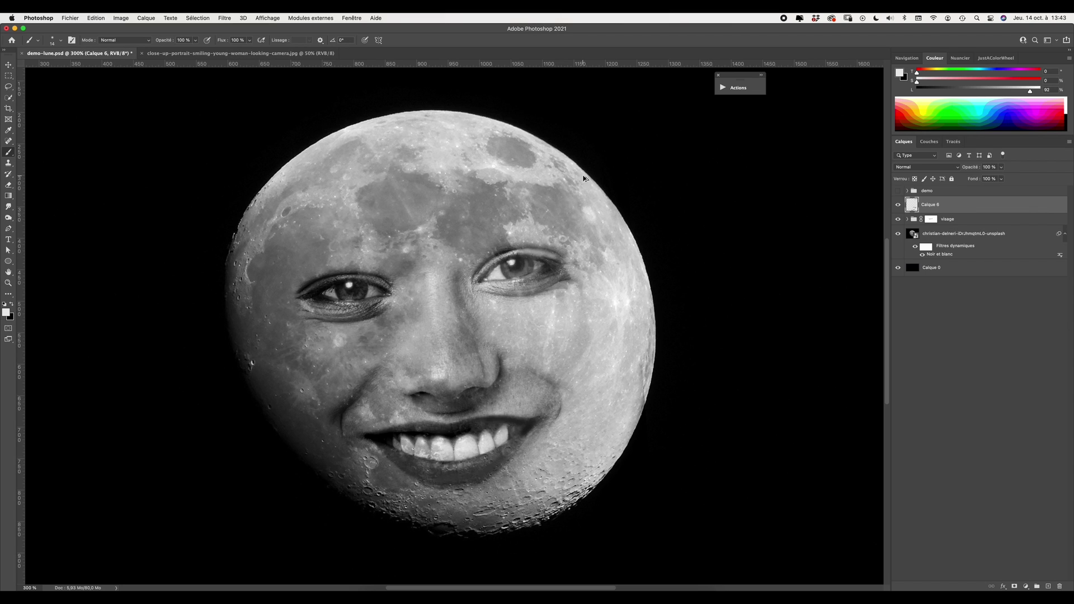
Merge all visible layers into a new layer named 'fusion'
{"action": "key", "text": "super+alt+shift+e"}
{"action": "double_click", "coordinate": [930, 205]}
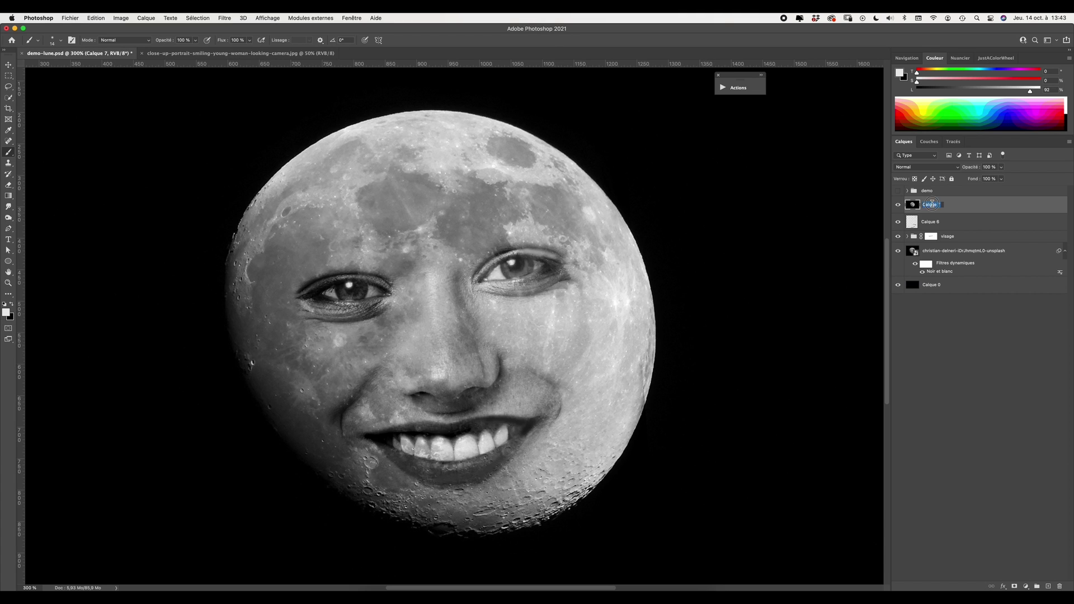
{"action": "type", "text": "fusion"}
{"action": "key", "text": "Return"}
Darken along the upper eyelid with the Burn tool at 50% exposure
{"action": "left_click_drag", "start_coordinate": [8, 217], "coordinate": [45, 217]}
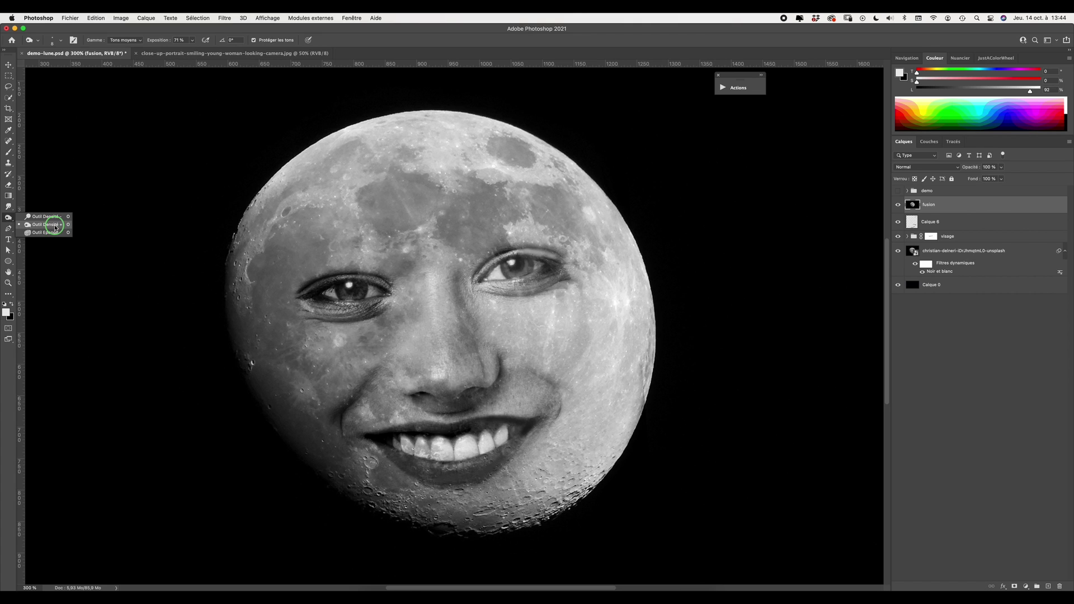
{"action": "left_click", "coordinate": [54, 225]}
{"action": "left_click", "coordinate": [192, 40]}
{"action": "left_click_drag", "start_coordinate": [194, 50], "coordinate": [185, 53]}
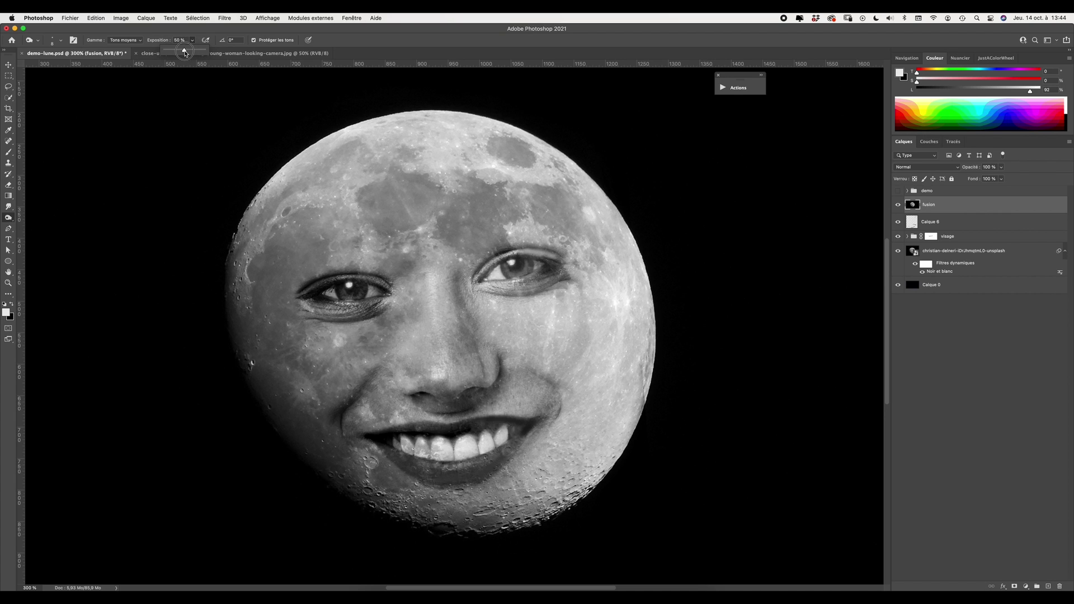
{"action": "key", "text": "super+plus"}
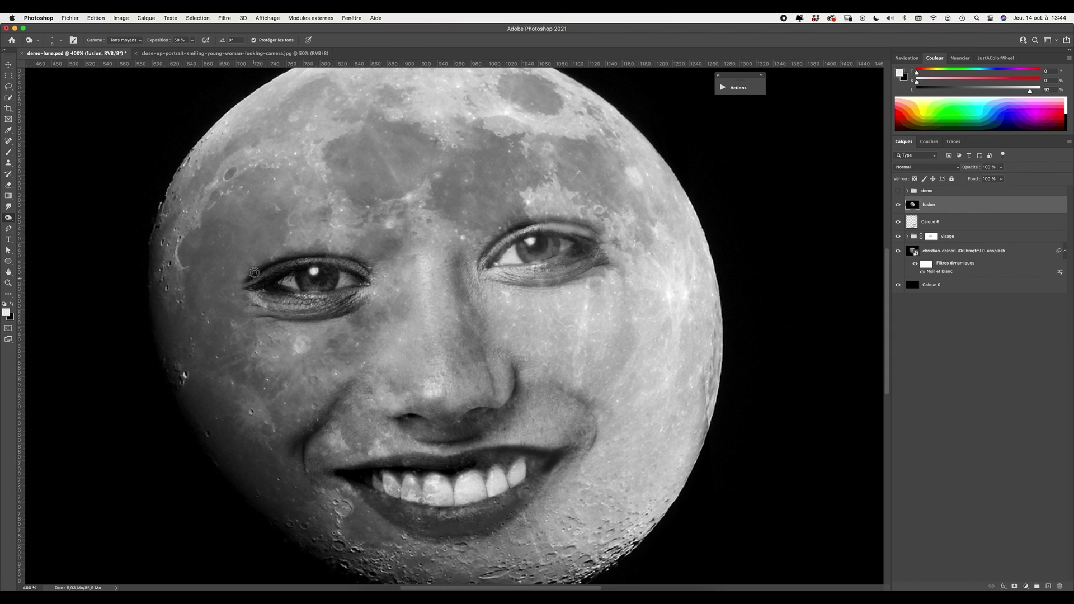
{"action": "left_click_drag", "start_coordinate": [254, 276], "coordinate": [369, 271]}
{"action": "left_click_drag", "start_coordinate": [369, 272], "coordinate": [262, 275]}
Lighten the right iris with a 10 px Dodge brush, then return to Burn at size 4
{"action": "right_click", "coordinate": [8, 217]}
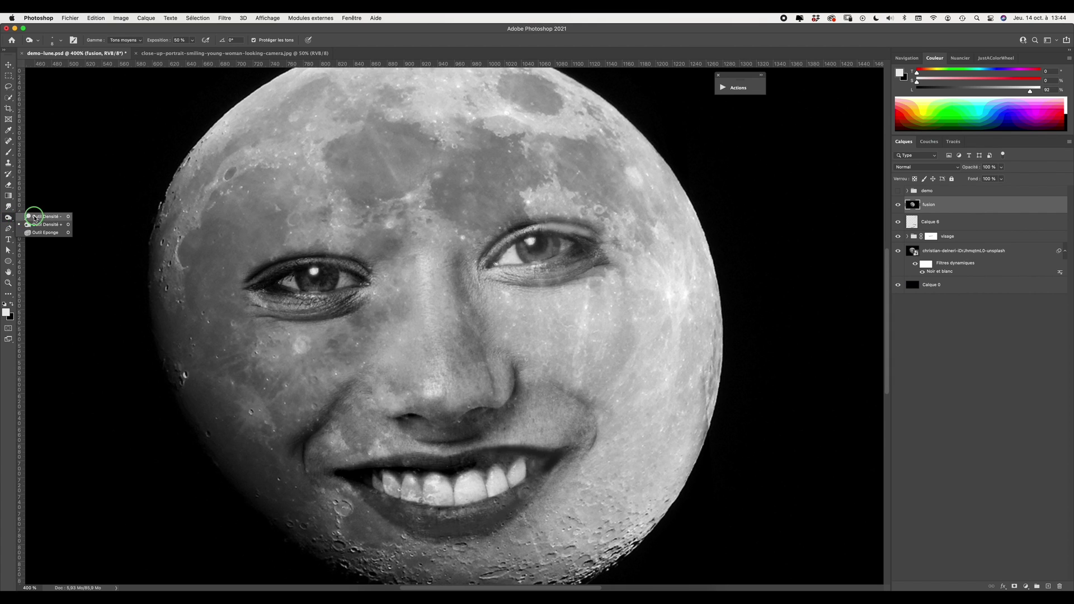
{"action": "left_click", "coordinate": [39, 212]}
{"action": "mouse_move", "coordinate": [322, 283]}
{"action": "left_mouse_down"}
{"action": "mouse_move", "coordinate": [312, 285]}
{"action": "mouse_move", "coordinate": [335, 279]}
{"action": "left_mouse_up"}
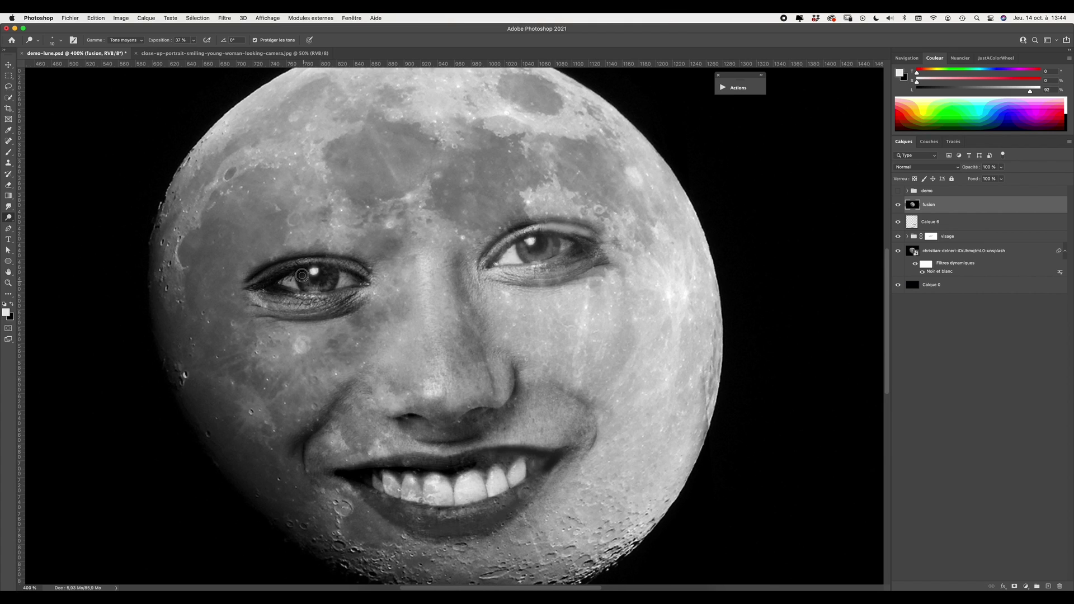
{"action": "left_click_drag", "start_coordinate": [525, 249], "coordinate": [549, 242]}
{"action": "left_click_drag", "start_coordinate": [8, 217], "coordinate": [29, 218]}
{"action": "left_click", "coordinate": [29, 217]}
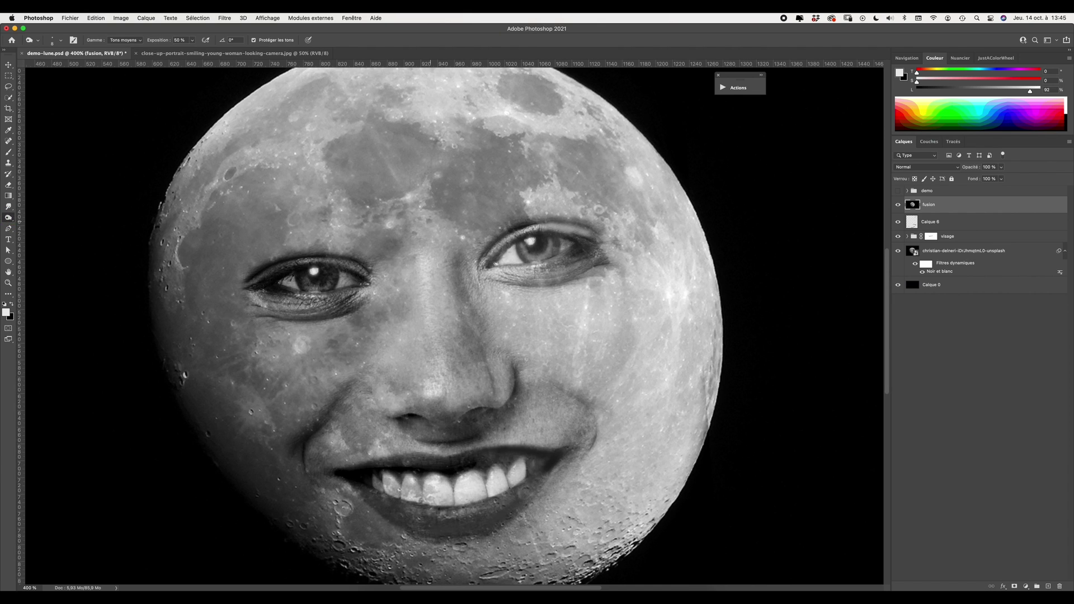
{"action": "left_click_drag", "start_coordinate": [524, 253], "coordinate": [518, 244]}
{"action": "scroll", "coordinate": [426, 414], "scroll_direction": "down", "scroll_amount": 5}
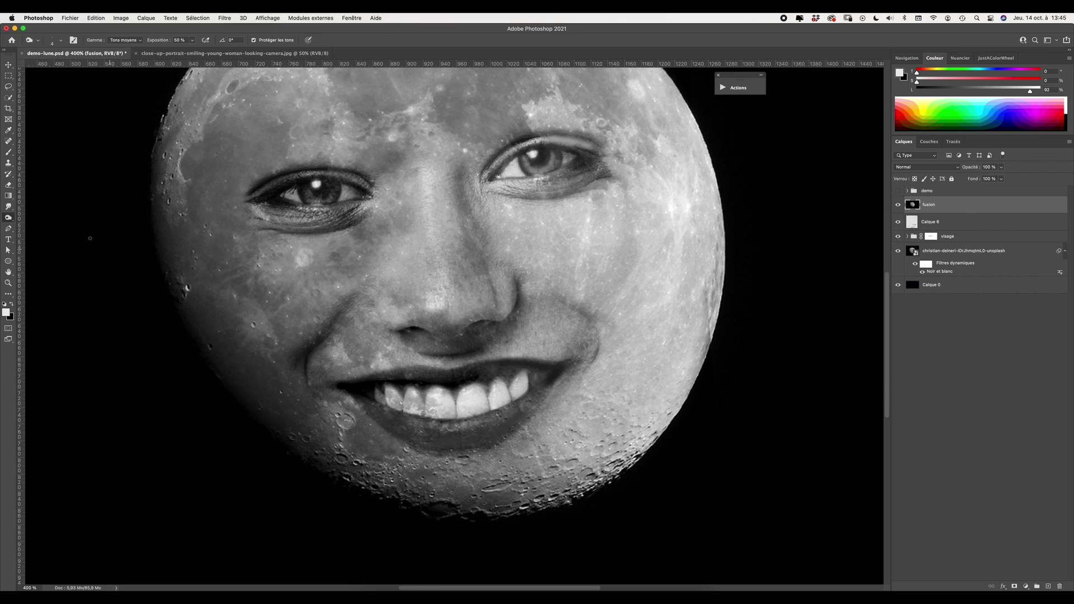
Dodge a streak down the nose bridge with a 22 px brush, then undo it
{"action": "right_click", "coordinate": [11, 219]}
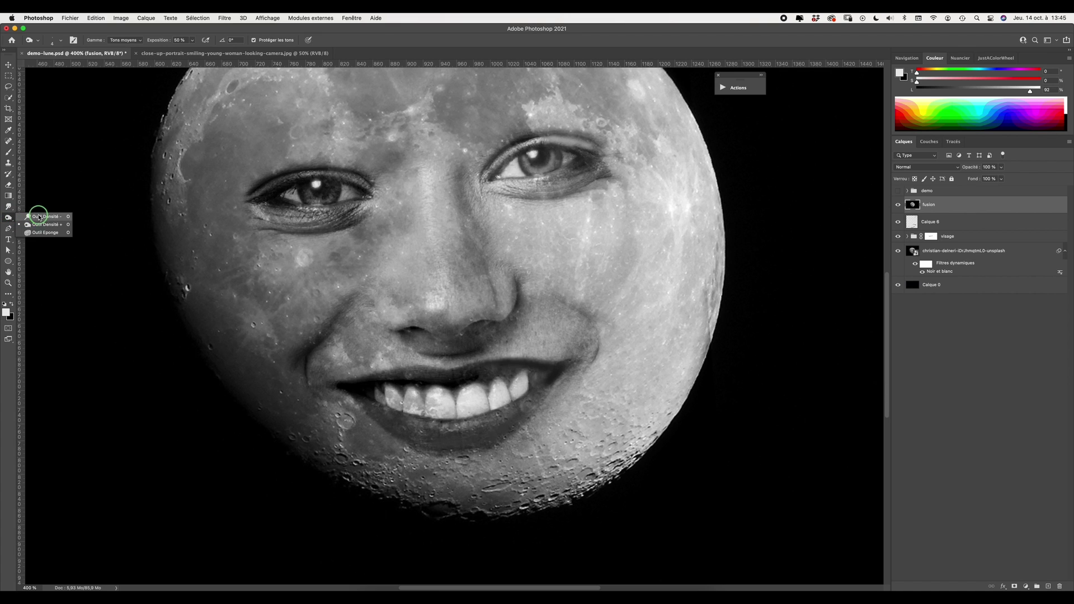
{"action": "left_click", "coordinate": [38, 217]}
{"action": "mouse_move", "coordinate": [408, 396]}
{"action": "left_mouse_down"}
{"action": "mouse_move", "coordinate": [434, 406]}
{"action": "mouse_move", "coordinate": [403, 398]}
{"action": "left_mouse_up"}
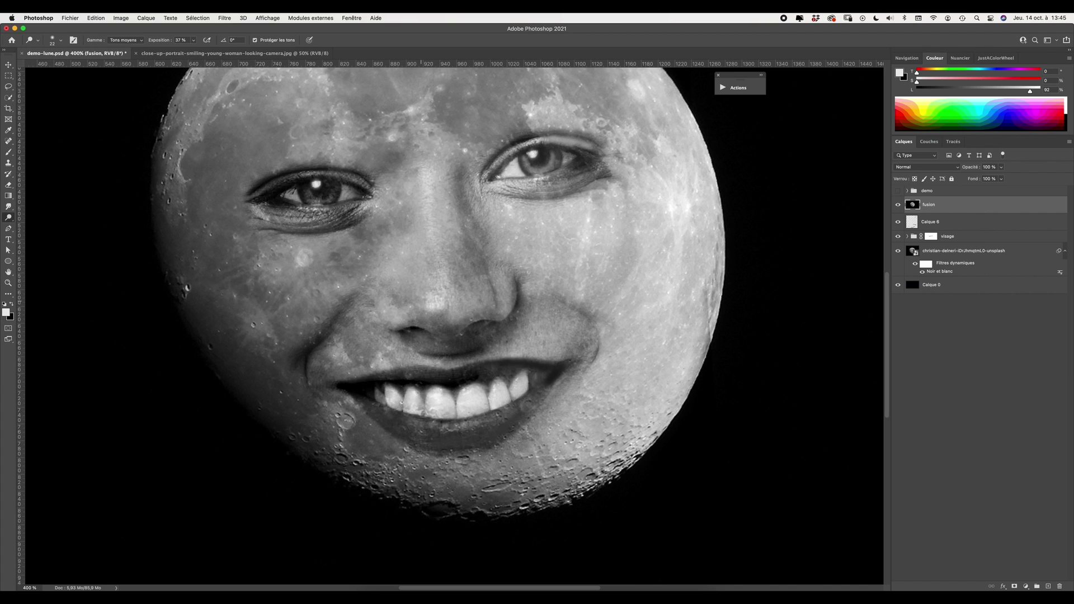
{"action": "mouse_move", "coordinate": [430, 176]}
{"action": "left_mouse_down"}
{"action": "mouse_move", "coordinate": [437, 286]}
{"action": "mouse_move", "coordinate": [435, 260]}
{"action": "left_mouse_up"}
{"action": "key", "text": "ctrl+minus"}
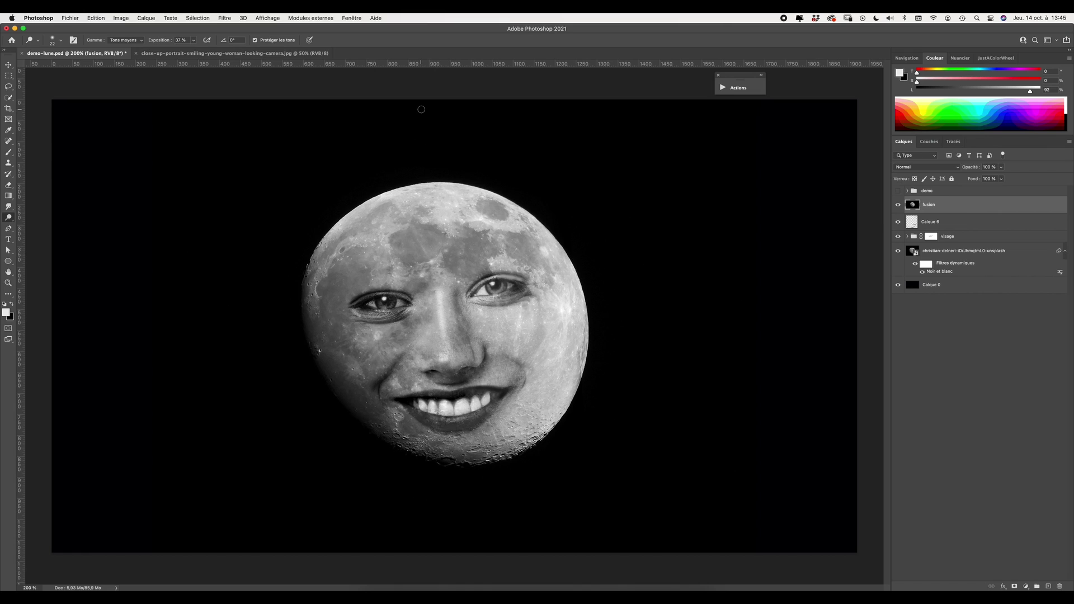
{"action": "key", "text": "ctrl+z"}
{"action": "key", "text": "ctrl+z"}
Set the Dodge exposure to 16% and resize the brush to 31
{"action": "left_click_drag", "start_coordinate": [194, 43], "coordinate": [186, 51]}
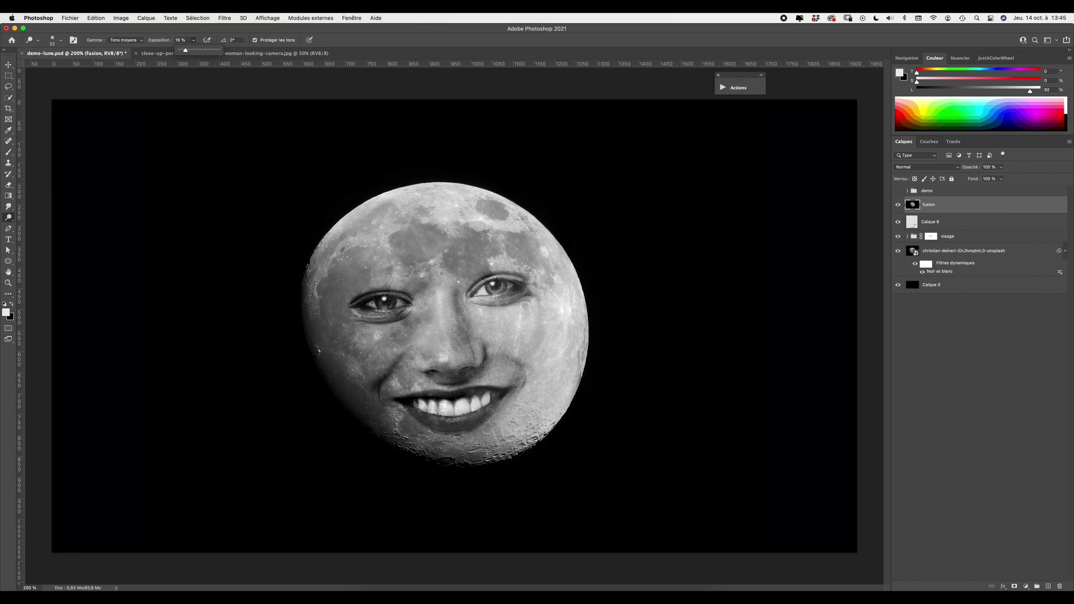
{"action": "left_click_drag", "start_coordinate": [441, 301], "coordinate": [450, 301]}
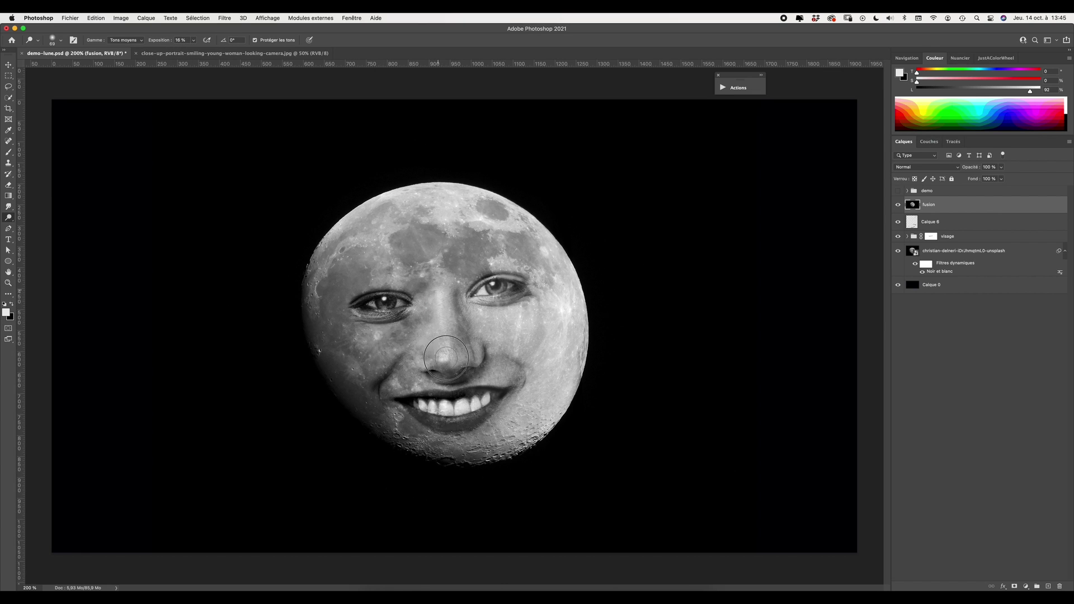
{"action": "mouse_move", "coordinate": [441, 313]}
{"action": "left_mouse_down"}
{"action": "mouse_move", "coordinate": [431, 313]}
{"action": "mouse_move", "coordinate": [442, 318]}
{"action": "mouse_move", "coordinate": [433, 302]}
{"action": "left_mouse_up"}
Convert the fusion layer to a smart object and open it in the Camera Raw Filter
{"action": "right_click", "coordinate": [944, 208]}
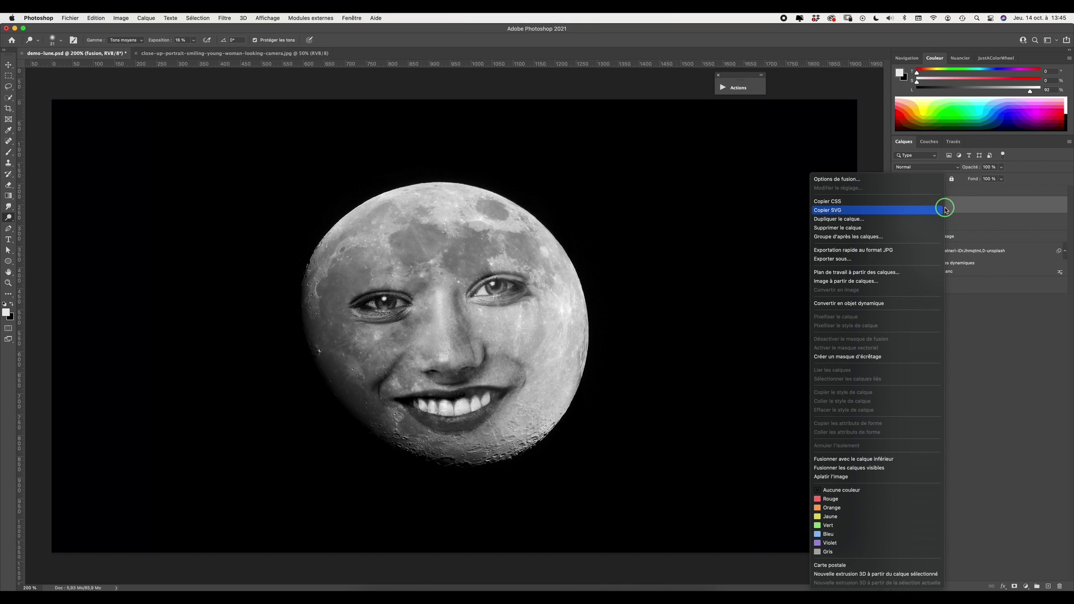
{"action": "left_click", "coordinate": [850, 303]}
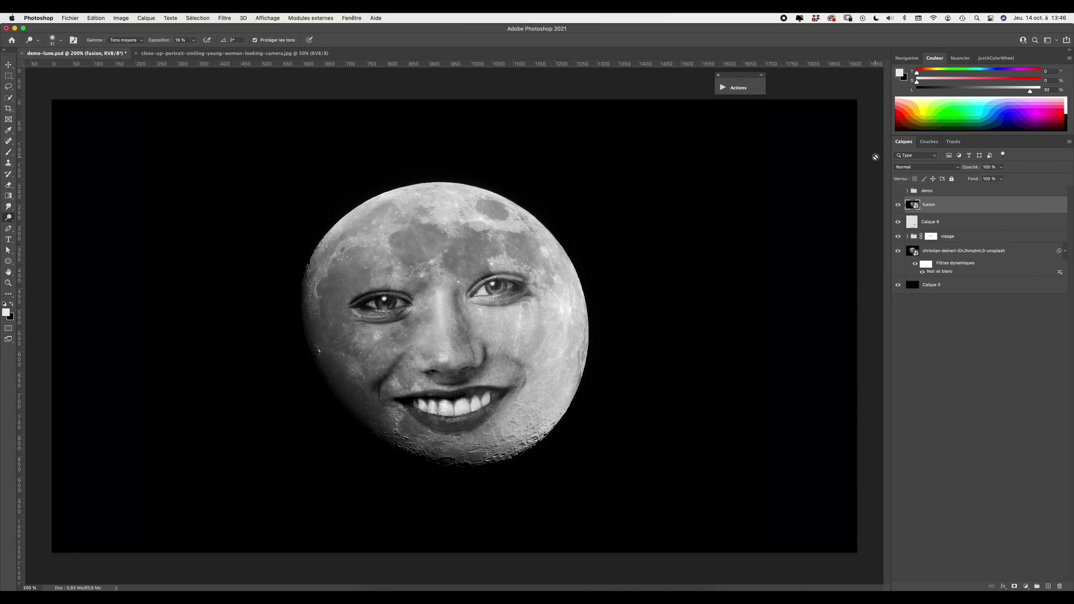
{"action": "left_click", "coordinate": [227, 18]}
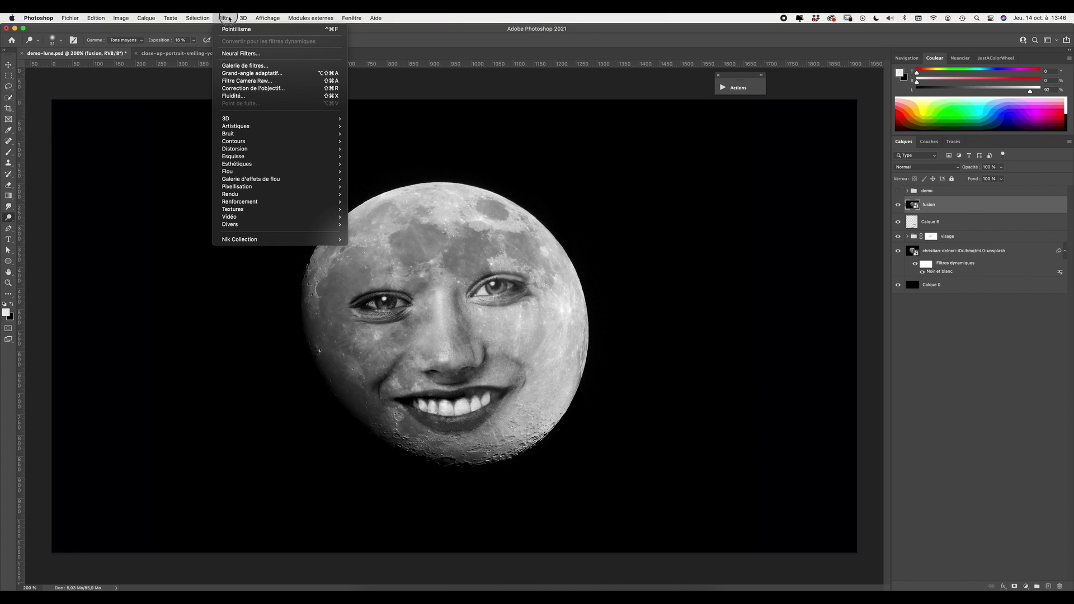
{"action": "left_click", "coordinate": [247, 80]}
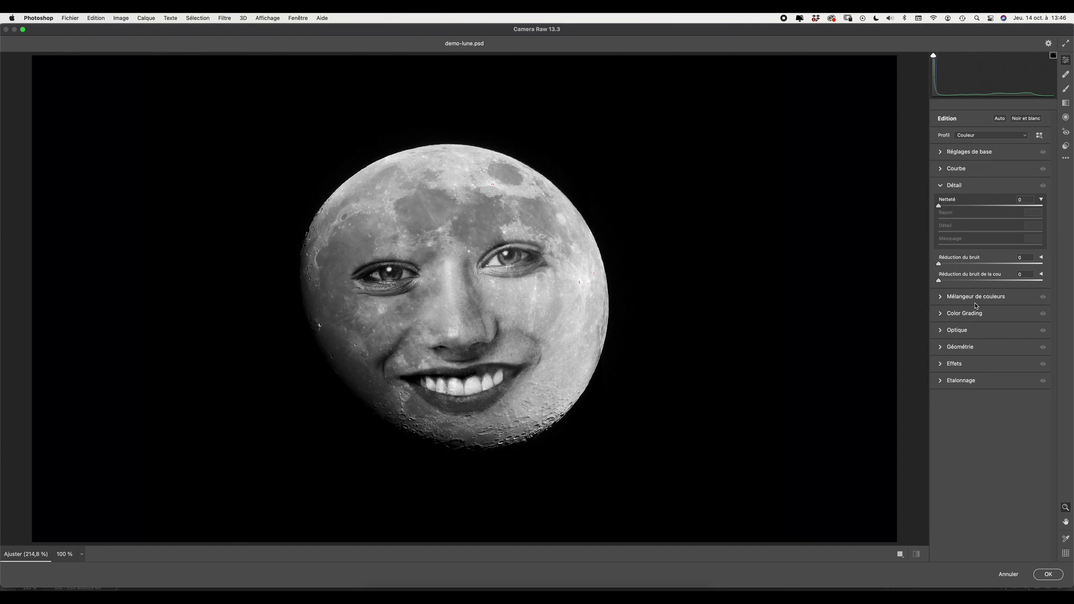
In Color Grading, tint the shadows blue and the highlights a faint warm orange
{"action": "left_click", "coordinate": [943, 313]}
{"action": "mouse_move", "coordinate": [964, 345]}
{"action": "left_click_drag", "start_coordinate": [963, 346], "coordinate": [957, 354]}
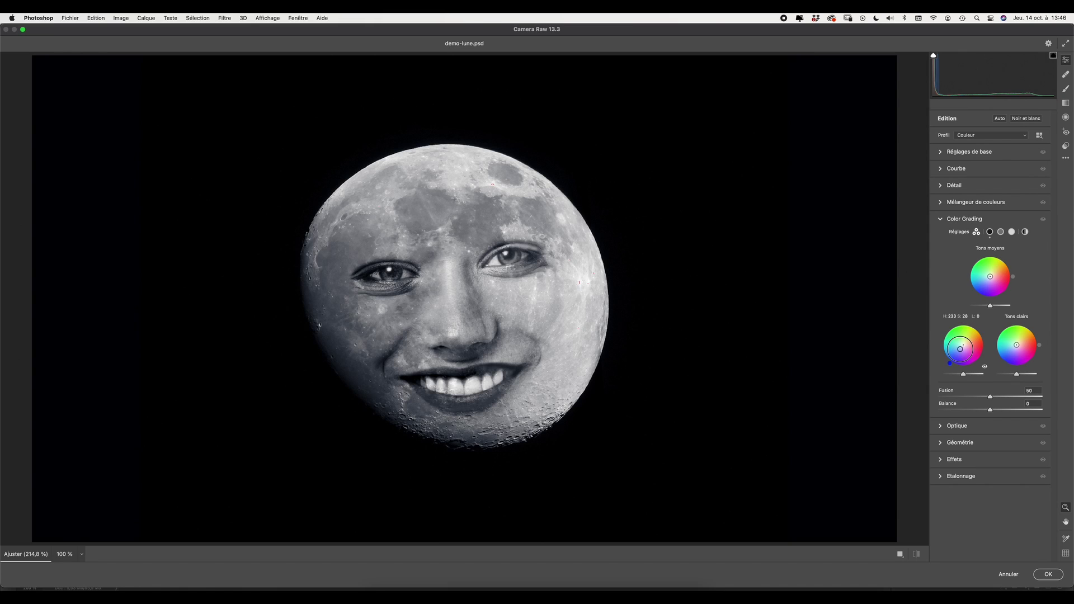
{"action": "left_click_drag", "start_coordinate": [957, 354], "coordinate": [957, 353]}
{"action": "left_click_drag", "start_coordinate": [957, 352], "coordinate": [959, 375]}
{"action": "left_click_drag", "start_coordinate": [1018, 348], "coordinate": [1018, 344]}
{"action": "left_click_drag", "start_coordinate": [1017, 343], "coordinate": [1018, 346]}
Add sharpening, raise Clarity to +20, and apply the Camera Raw filter
{"action": "left_click", "coordinate": [945, 187]}
{"action": "left_click_drag", "start_coordinate": [939, 206], "coordinate": [957, 206]}
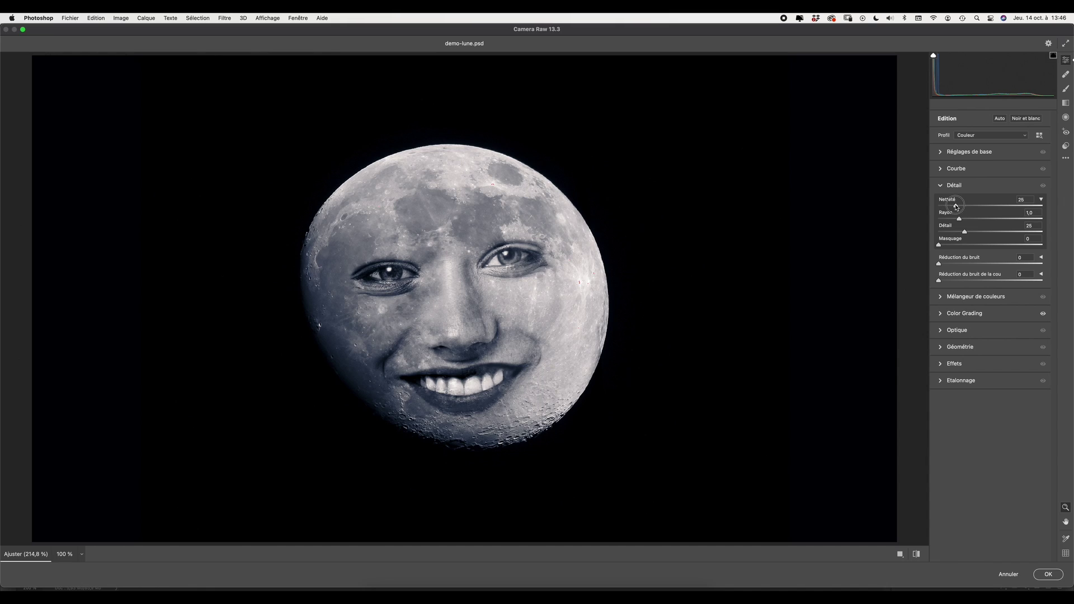
{"action": "left_click", "coordinate": [946, 151]}
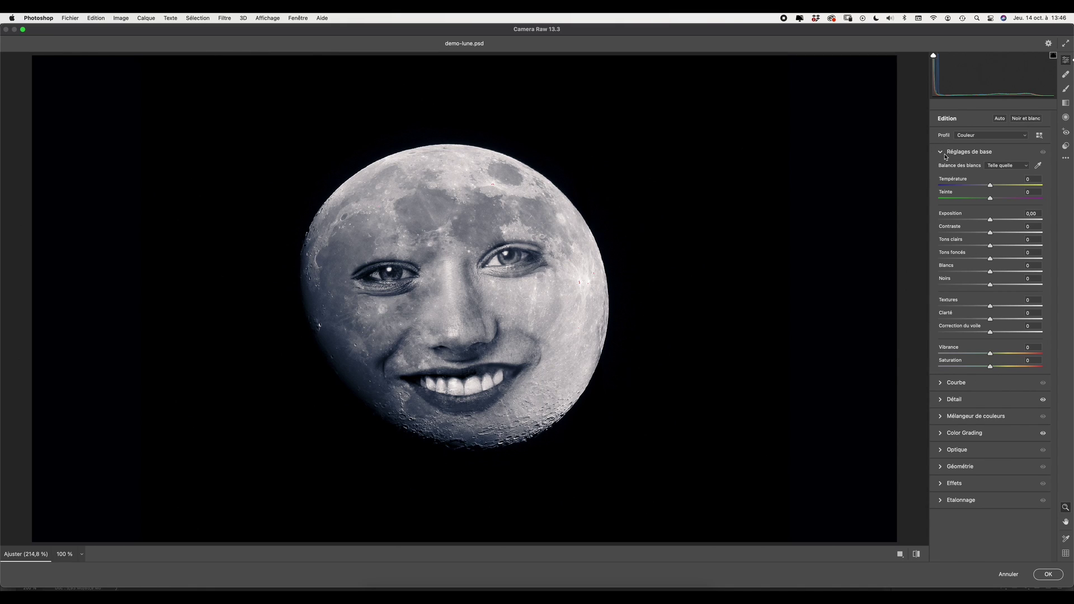
{"action": "left_click_drag", "start_coordinate": [990, 319], "coordinate": [1001, 320]}
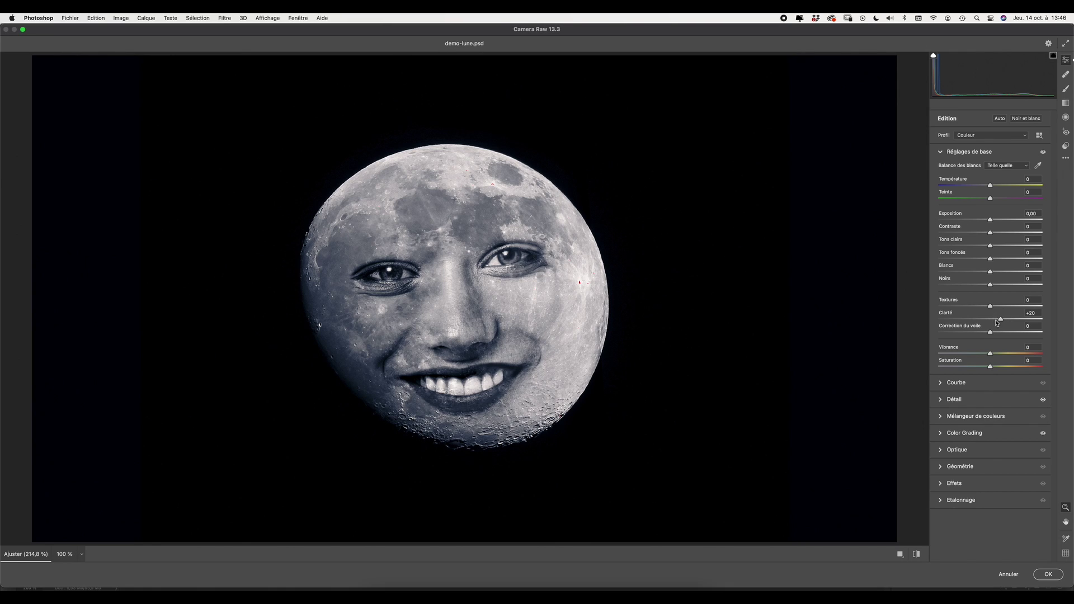
{"action": "left_click", "coordinate": [1047, 575]}
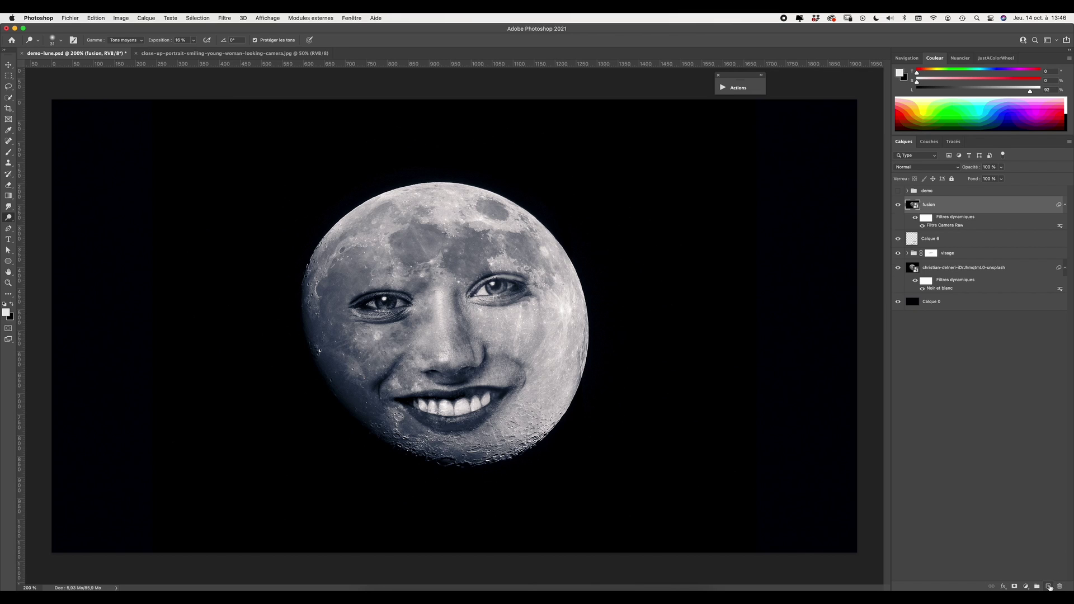
Add Calque 7 filled with black, select the Paint Bucket tool, and hide Calque 7
{"action": "left_click", "coordinate": [1049, 586]}
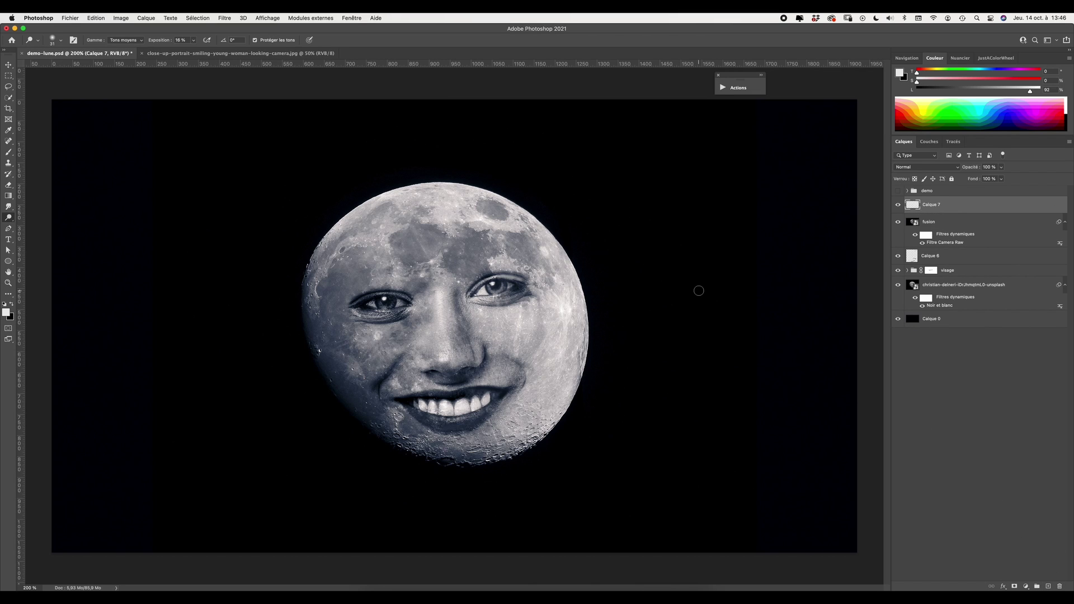
{"action": "key", "text": "ctrl+BackSpace"}
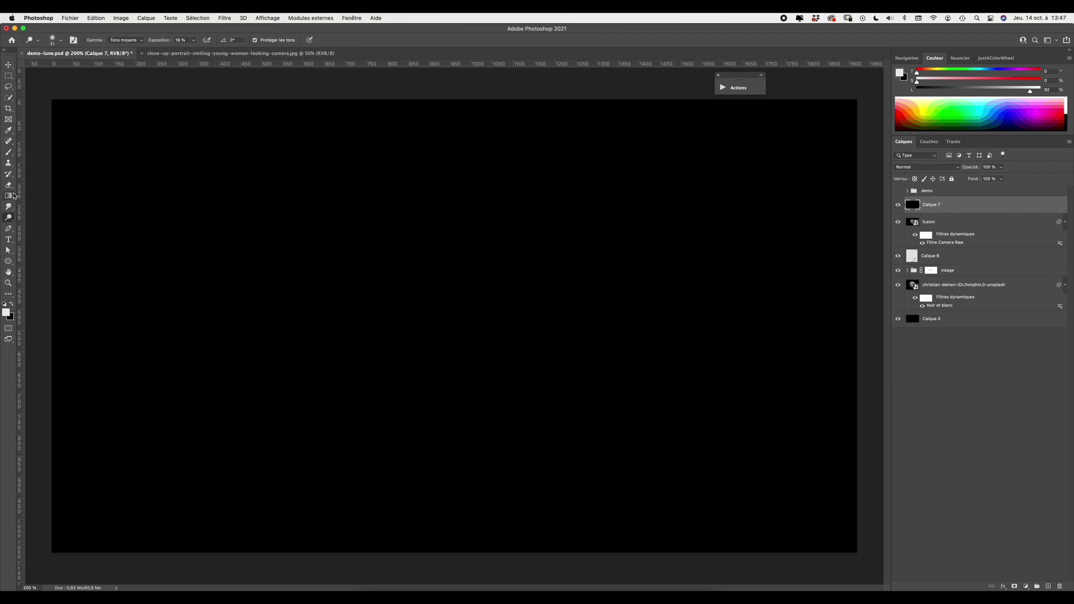
{"action": "left_click_drag", "start_coordinate": [11, 199], "coordinate": [32, 207]}
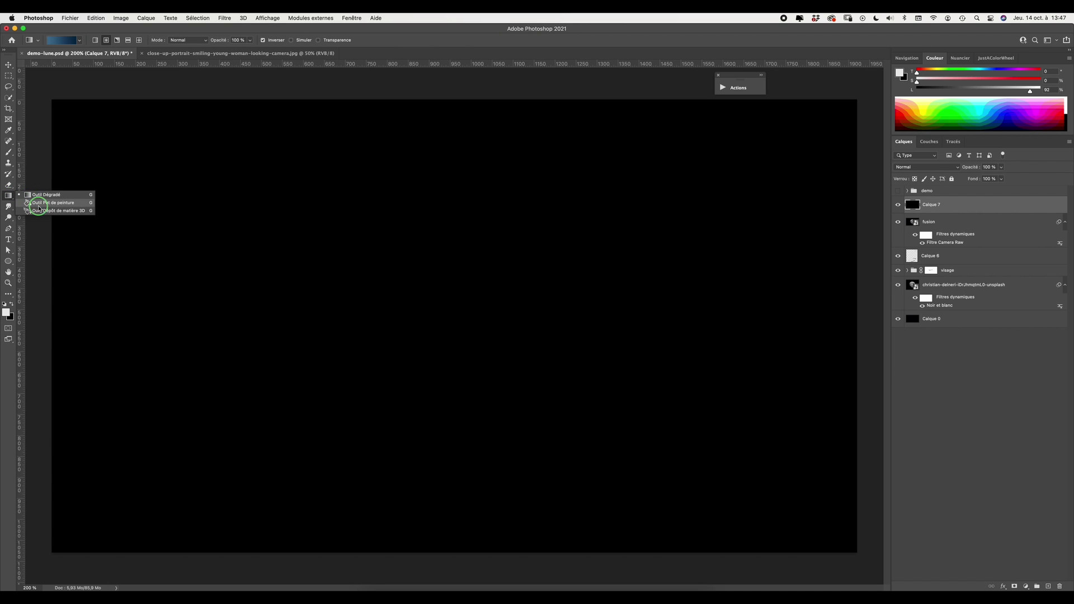
{"action": "left_click_drag", "start_coordinate": [31, 207], "coordinate": [54, 207]}
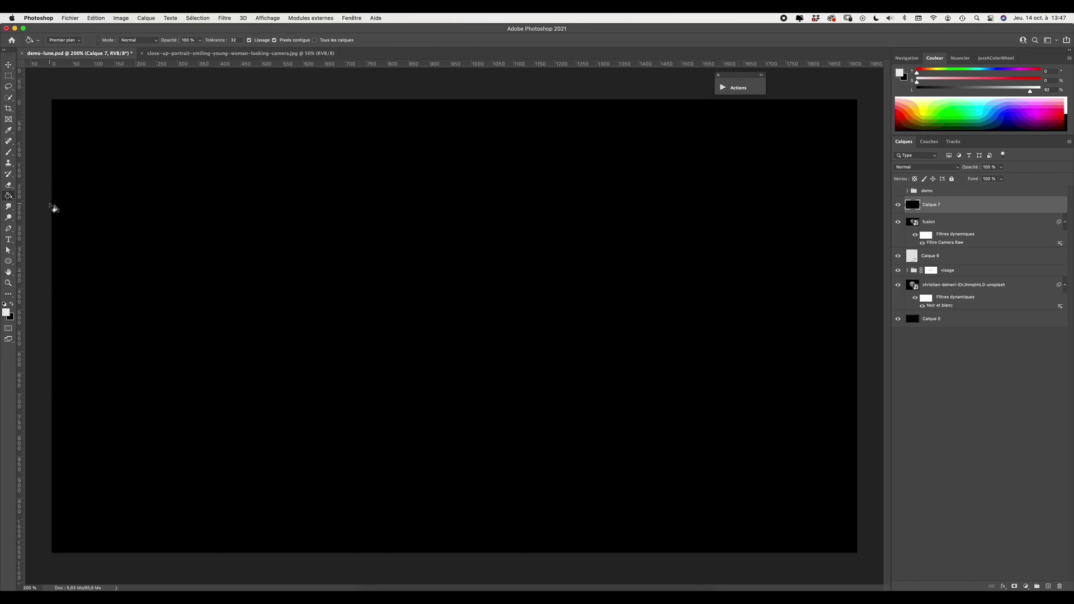
{"action": "left_click", "coordinate": [898, 204]}
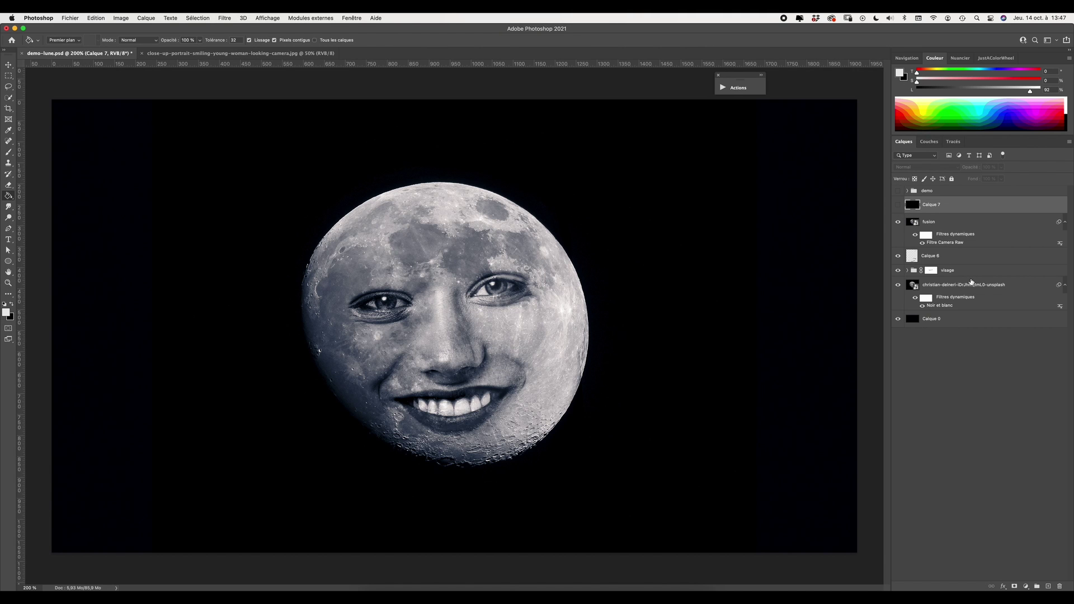
Add Calque 8 and fill it solid black with the Paint Bucket
{"action": "left_click", "coordinate": [1048, 586]}
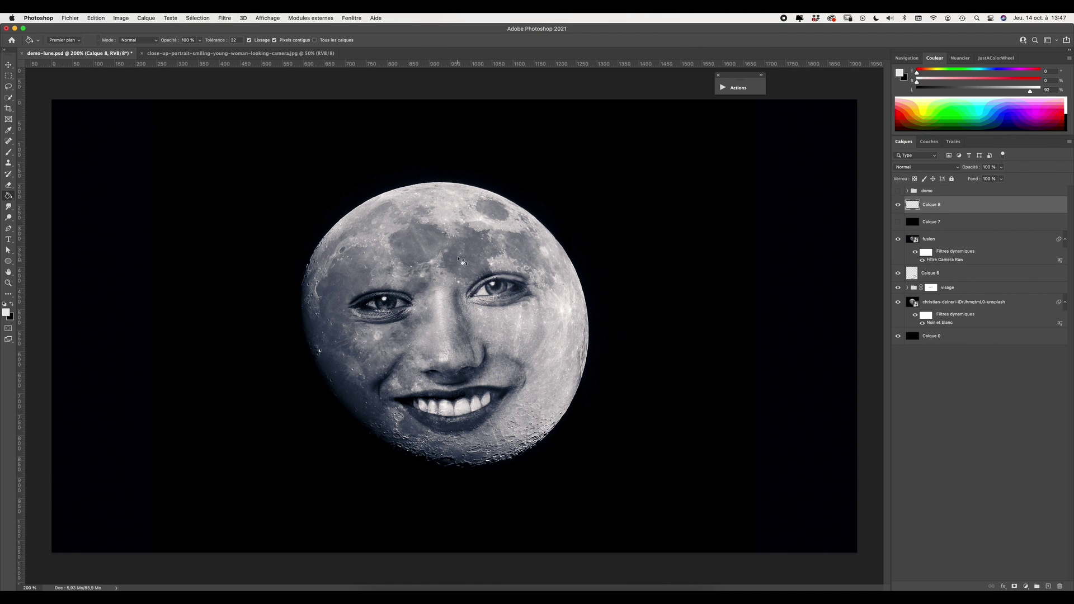
{"action": "left_click", "coordinate": [429, 259]}
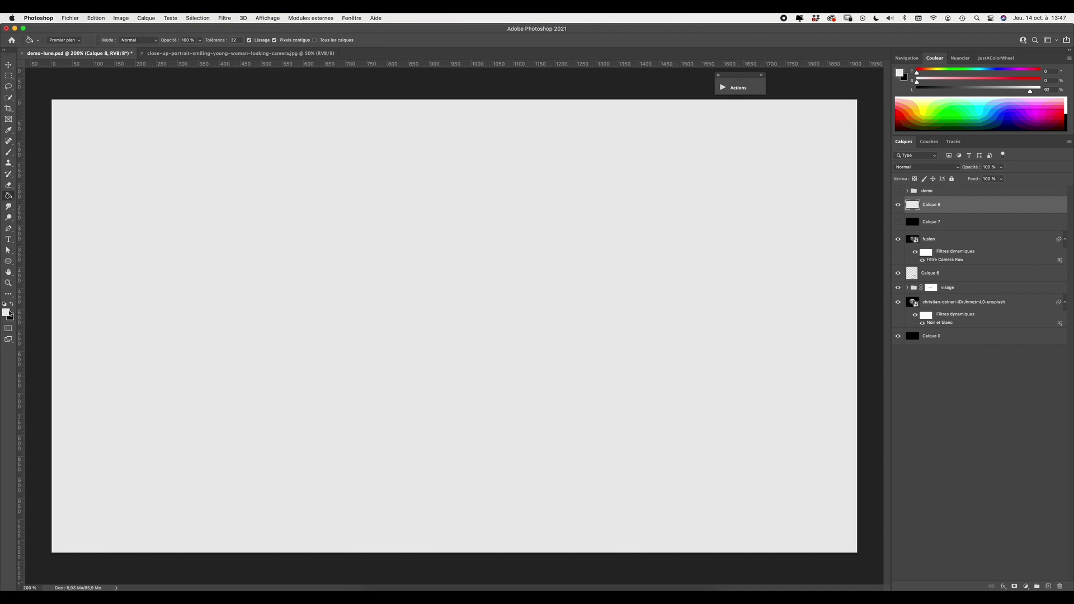
{"action": "left_click", "coordinate": [7, 313]}
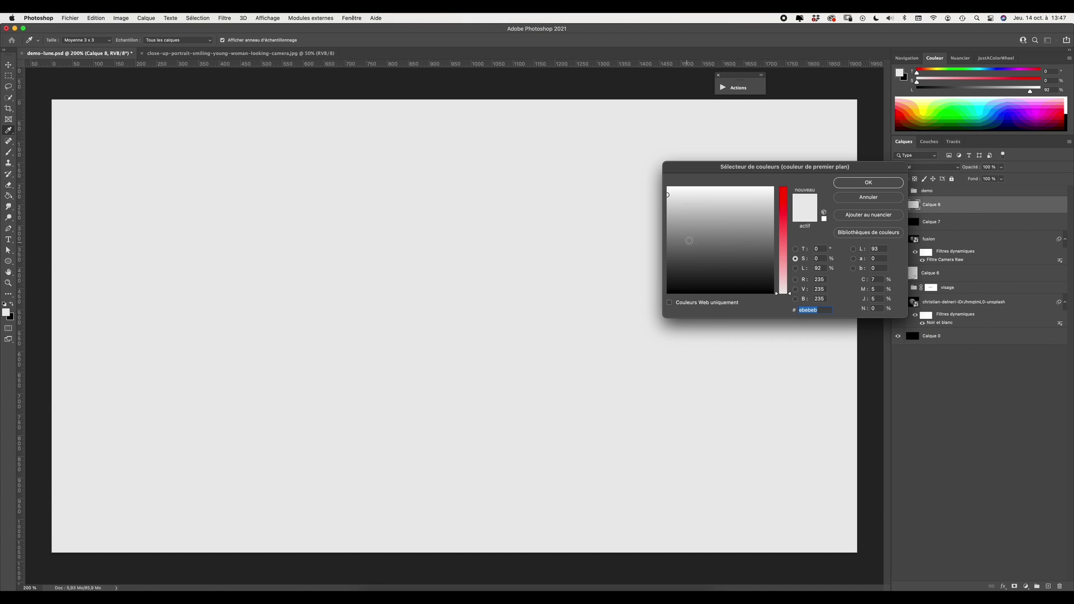
{"action": "left_click_drag", "start_coordinate": [683, 247], "coordinate": [665, 295]}
{"action": "left_click", "coordinate": [868, 182]}
{"action": "key", "text": "g"}
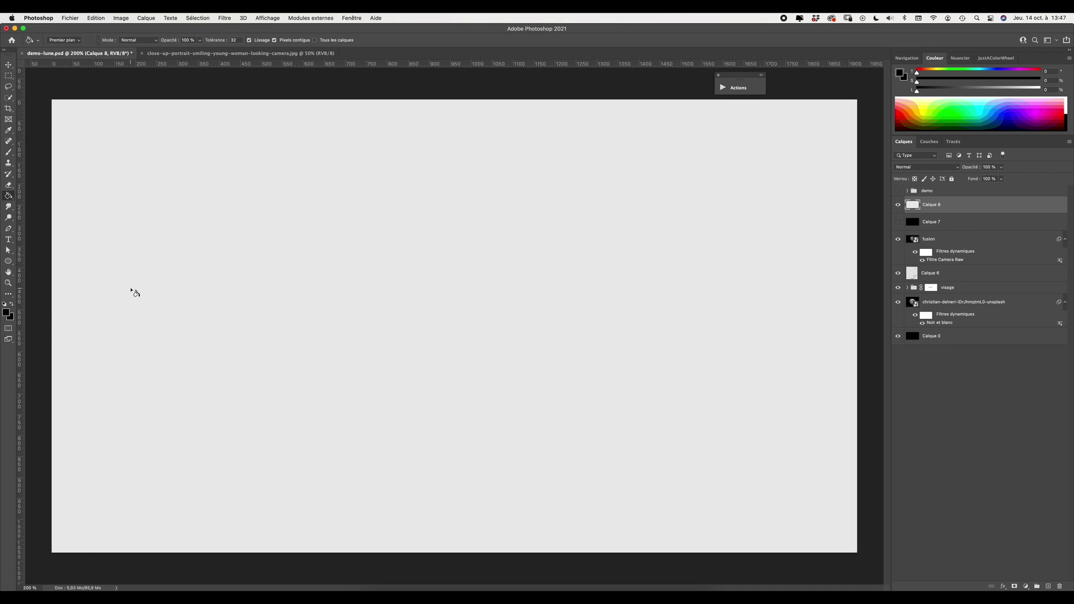
{"action": "left_click", "coordinate": [432, 296]}
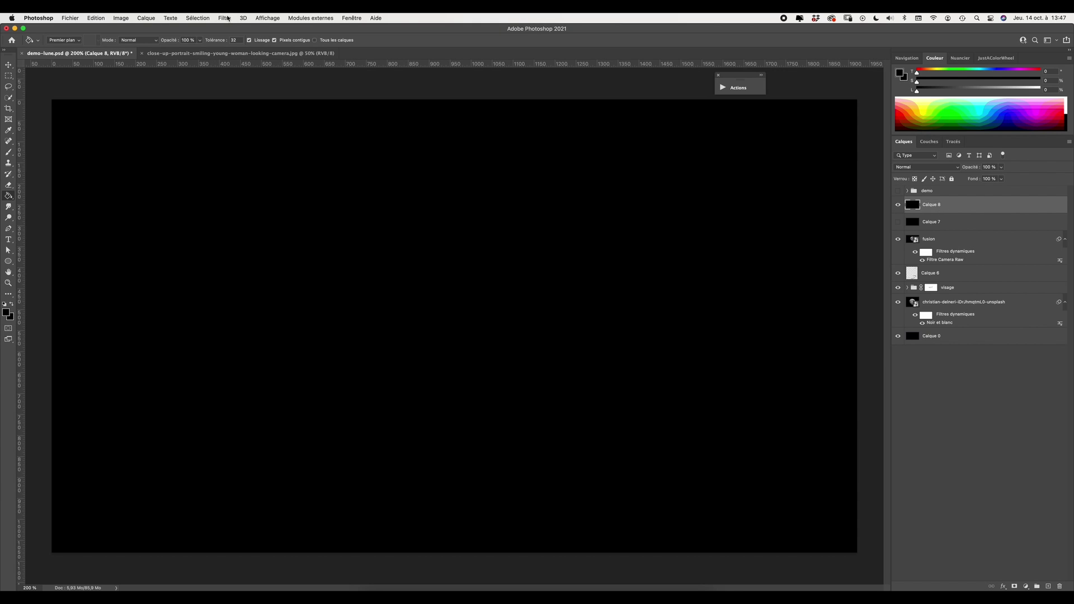
{"action": "left_click", "coordinate": [225, 19]}
{"action": "mouse_move", "coordinate": [238, 186]}
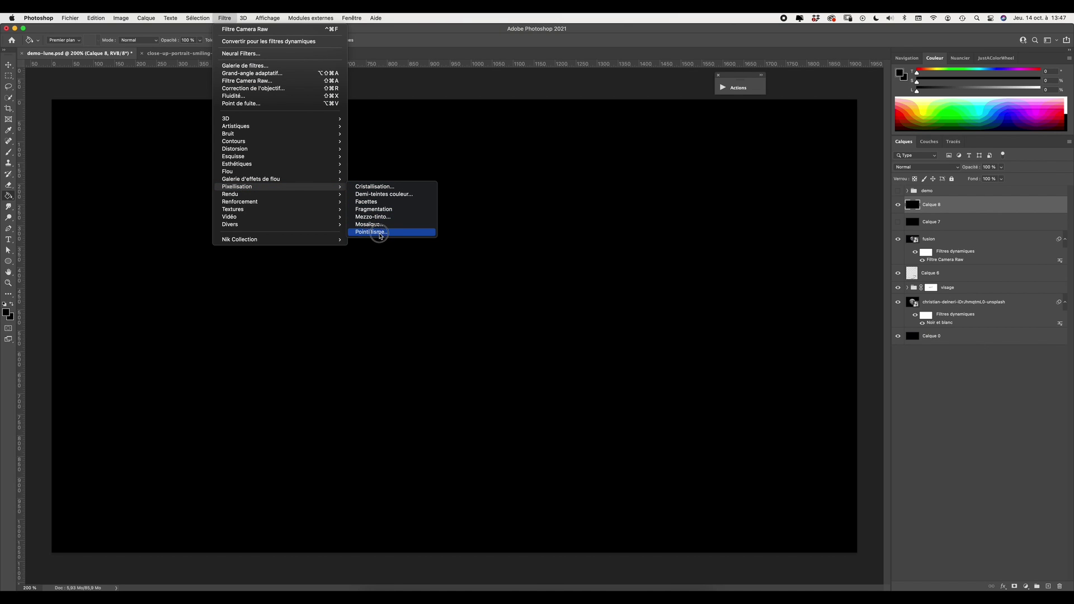
Apply the Pointillisme (Pointillize) filter with cell size 6 to the black layer
{"action": "left_click", "coordinate": [374, 222]}
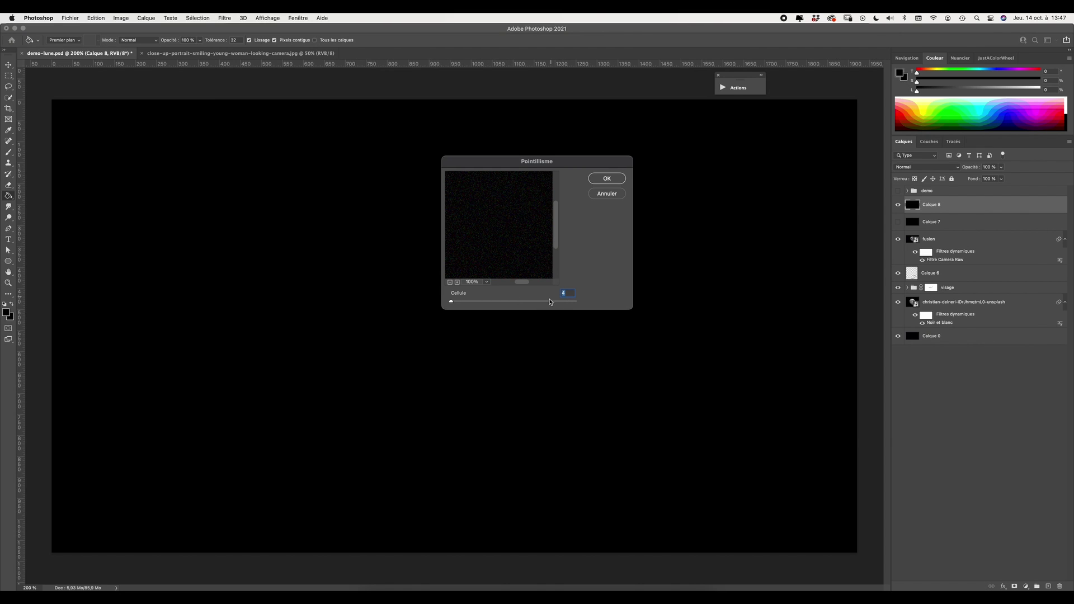
{"action": "mouse_move", "coordinate": [457, 303]}
{"action": "left_mouse_down"}
{"action": "mouse_move", "coordinate": [513, 301]}
{"action": "mouse_move", "coordinate": [453, 306]}
{"action": "left_mouse_up"}
{"action": "left_click_drag", "start_coordinate": [452, 307], "coordinate": [453, 304]}
{"action": "left_click", "coordinate": [607, 178]}
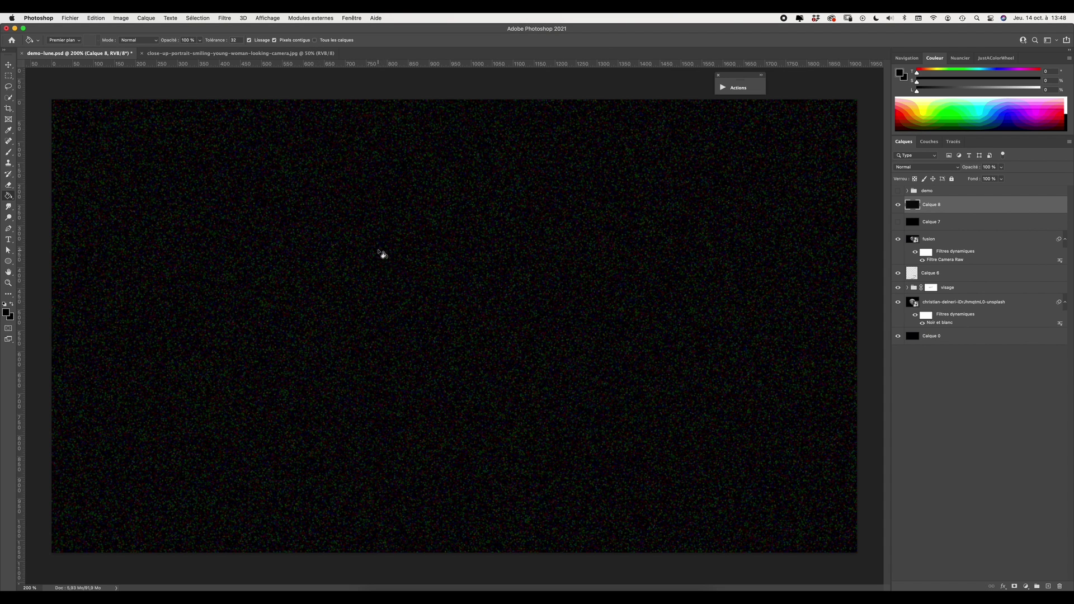
Apply a Threshold of 52 to leave white star dots on black
{"action": "left_click", "coordinate": [122, 17]}
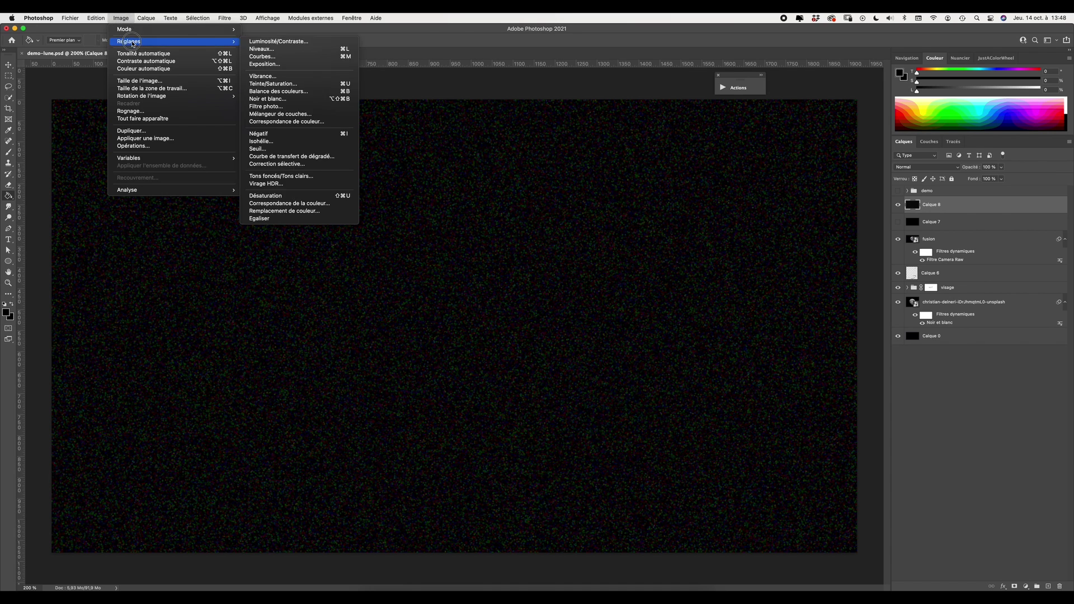
{"action": "mouse_move", "coordinate": [128, 41]}
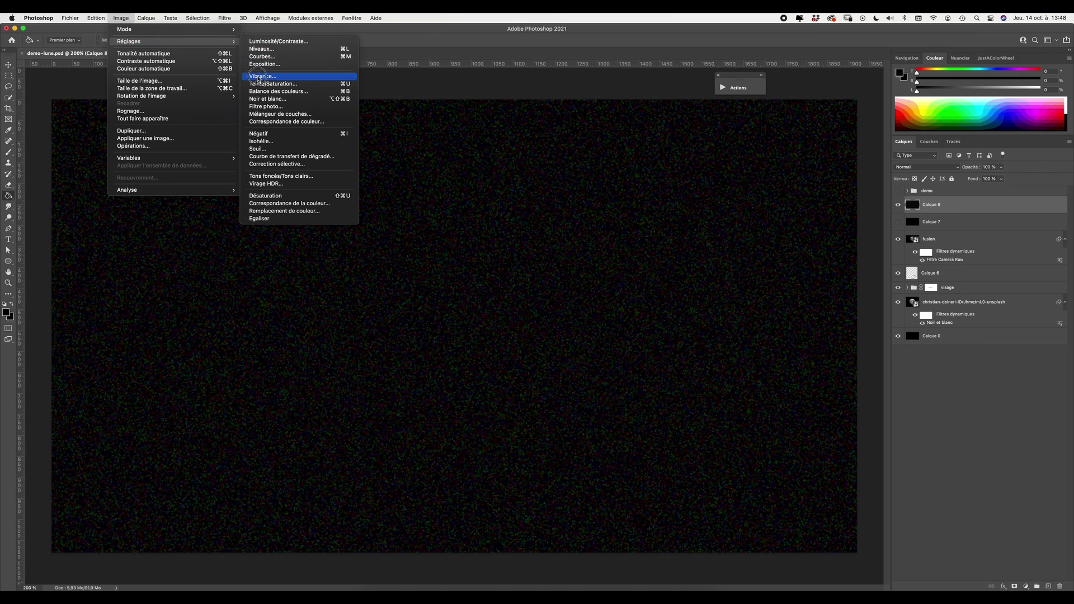
{"action": "left_click", "coordinate": [276, 150]}
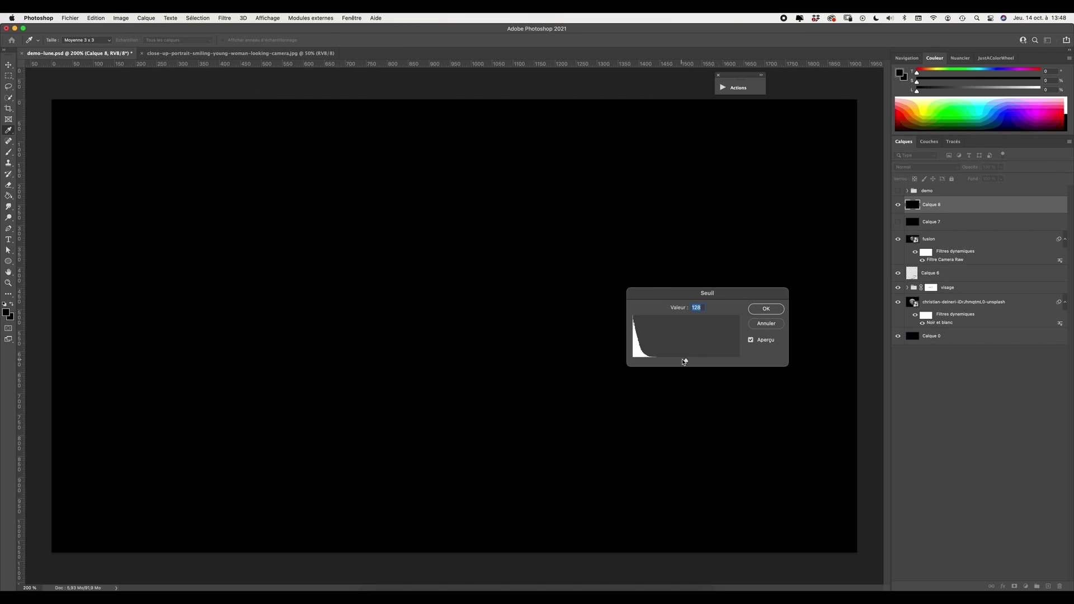
{"action": "left_click_drag", "start_coordinate": [686, 359], "coordinate": [648, 362]}
{"action": "left_click", "coordinate": [767, 308]}
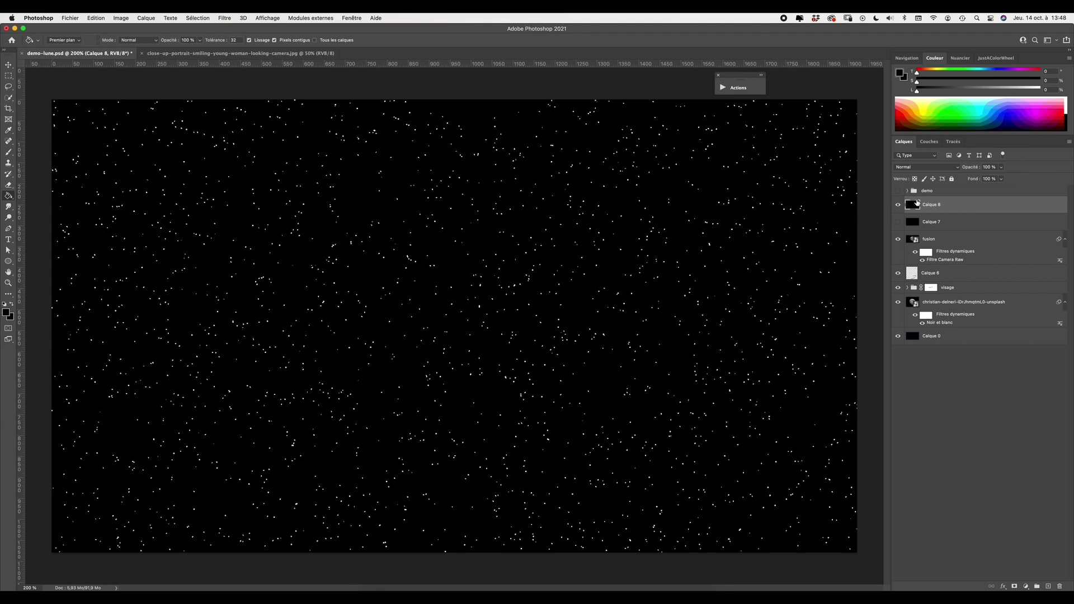
{"action": "left_click", "coordinate": [919, 170]}
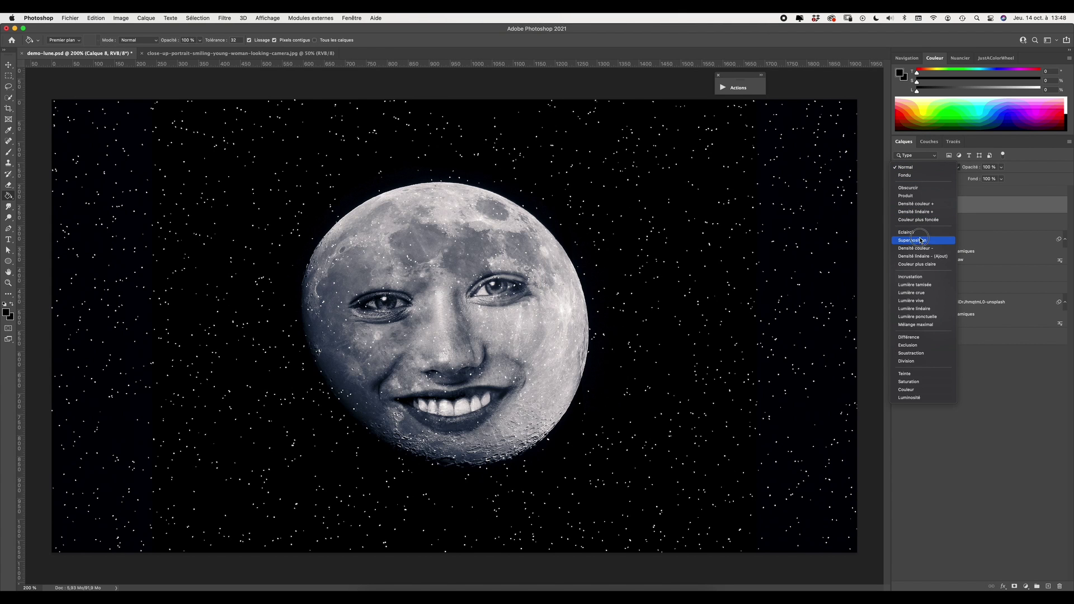
Blend the stars in Superposition, erase them off the moon face, and lower opacity to 65%
{"action": "left_click", "coordinate": [919, 240]}
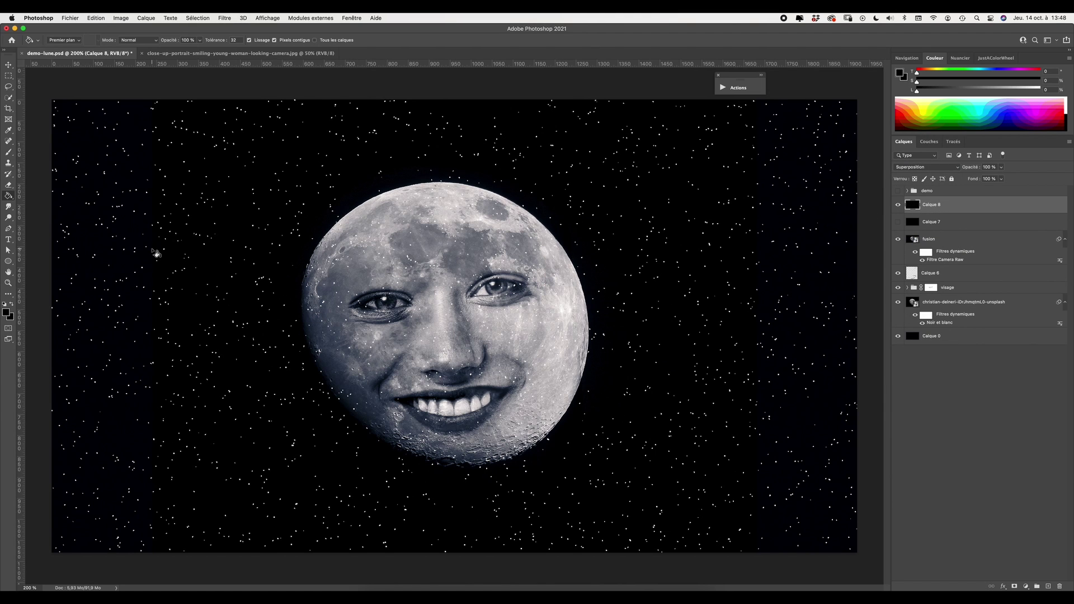
{"action": "key", "text": "e"}
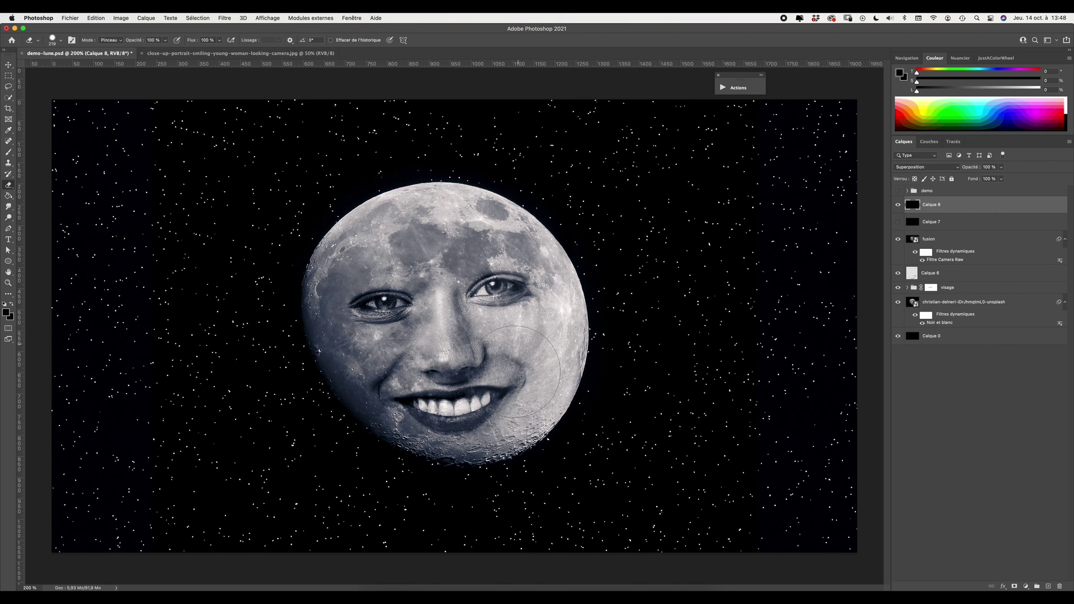
{"action": "left_click_drag", "start_coordinate": [414, 291], "coordinate": [509, 322]}
{"action": "left_click", "coordinate": [1001, 167]}
{"action": "left_click_drag", "start_coordinate": [1002, 178], "coordinate": [989, 176]}
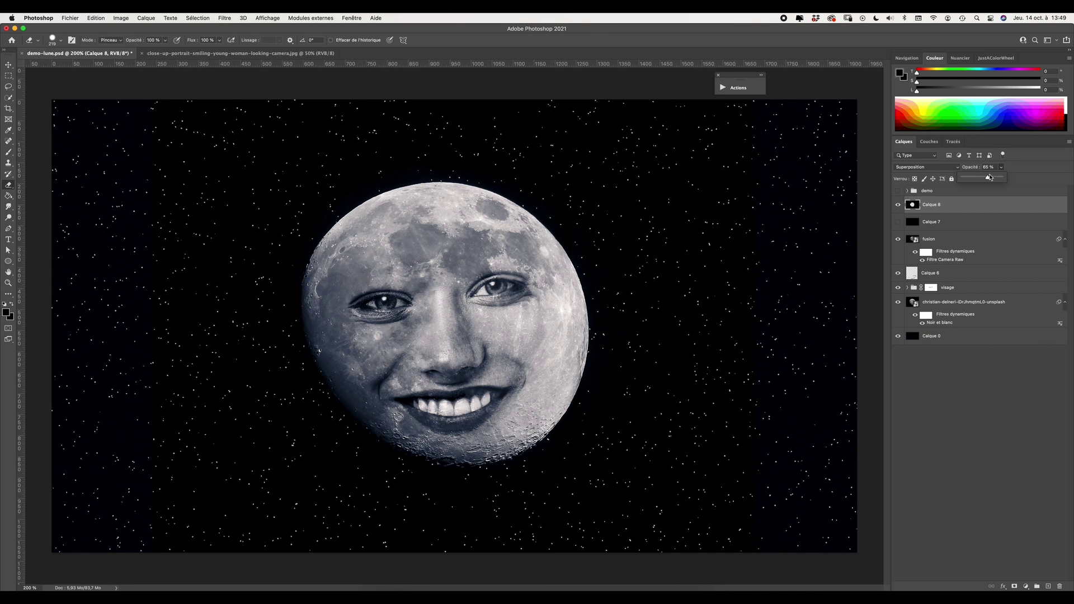